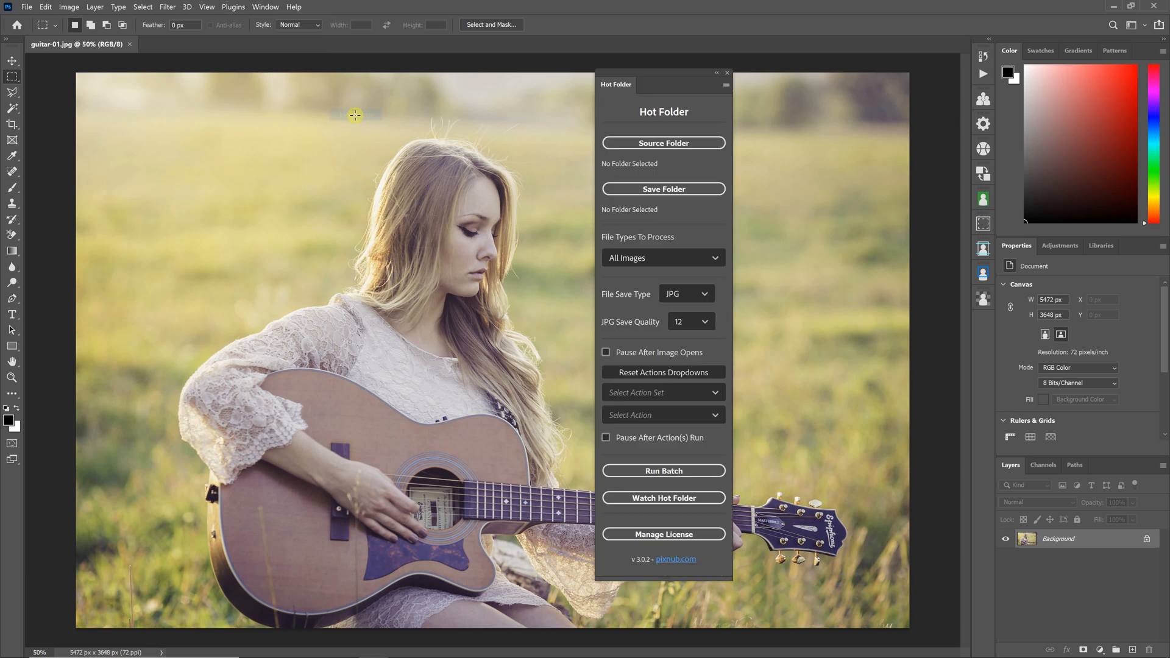
- Dock the Hot Folder panel as its own expanded column beside the Color panel and fit the guitar photo to the window
left_click_drag(136, 83, 774, 128)
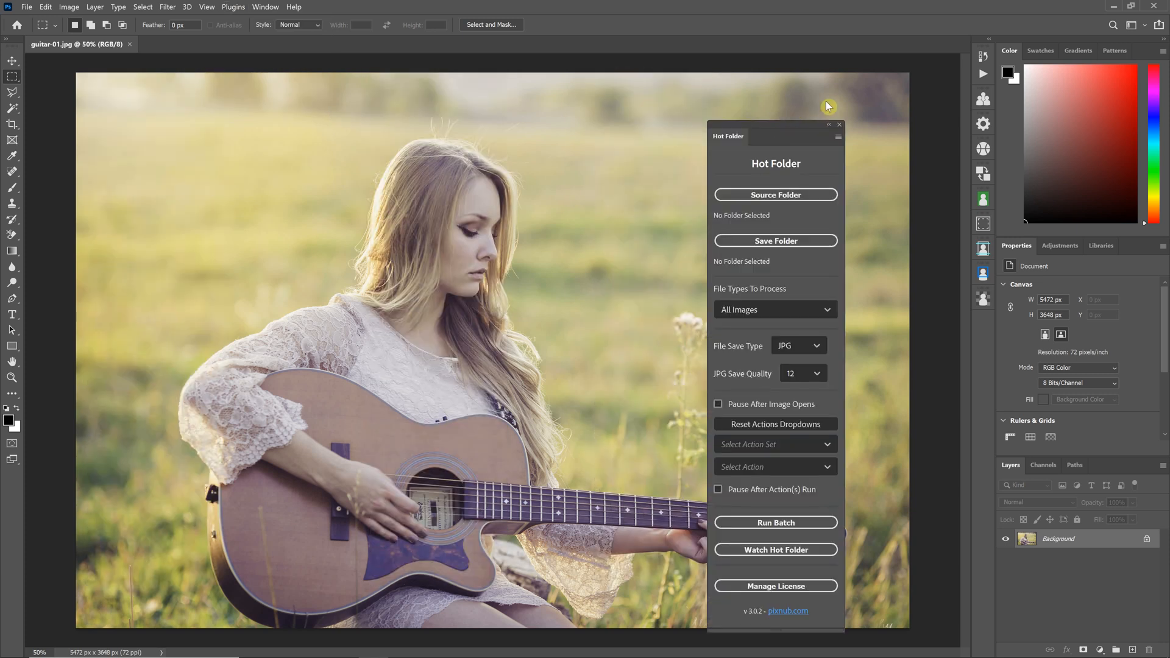
left_click(982, 326)
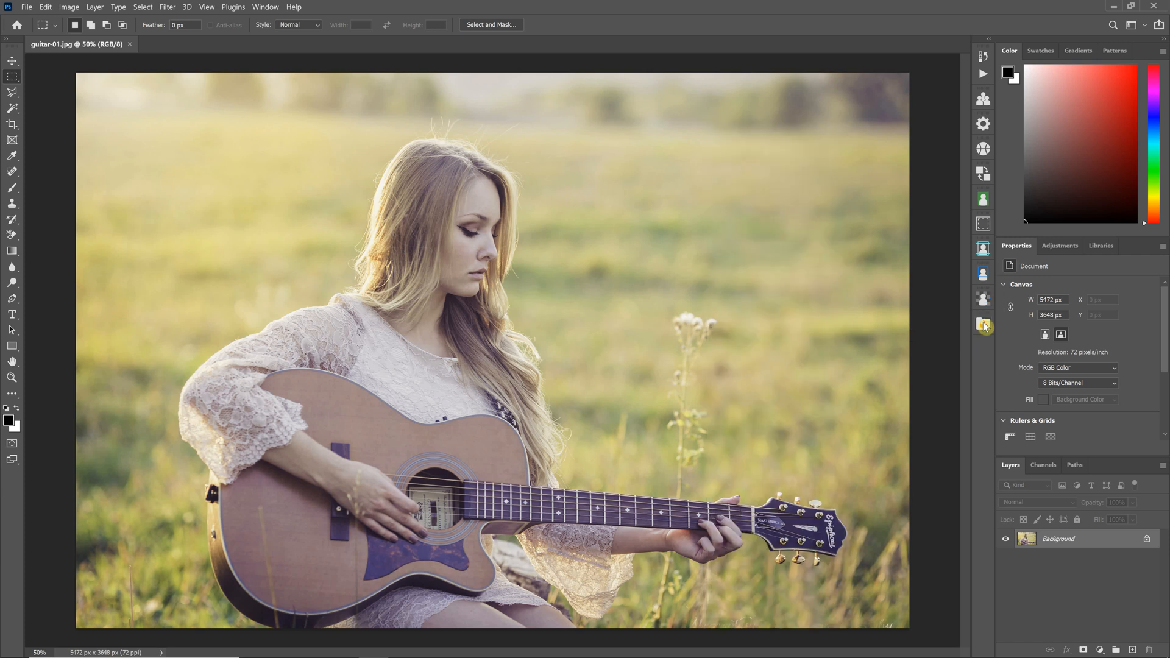
left_click(982, 326)
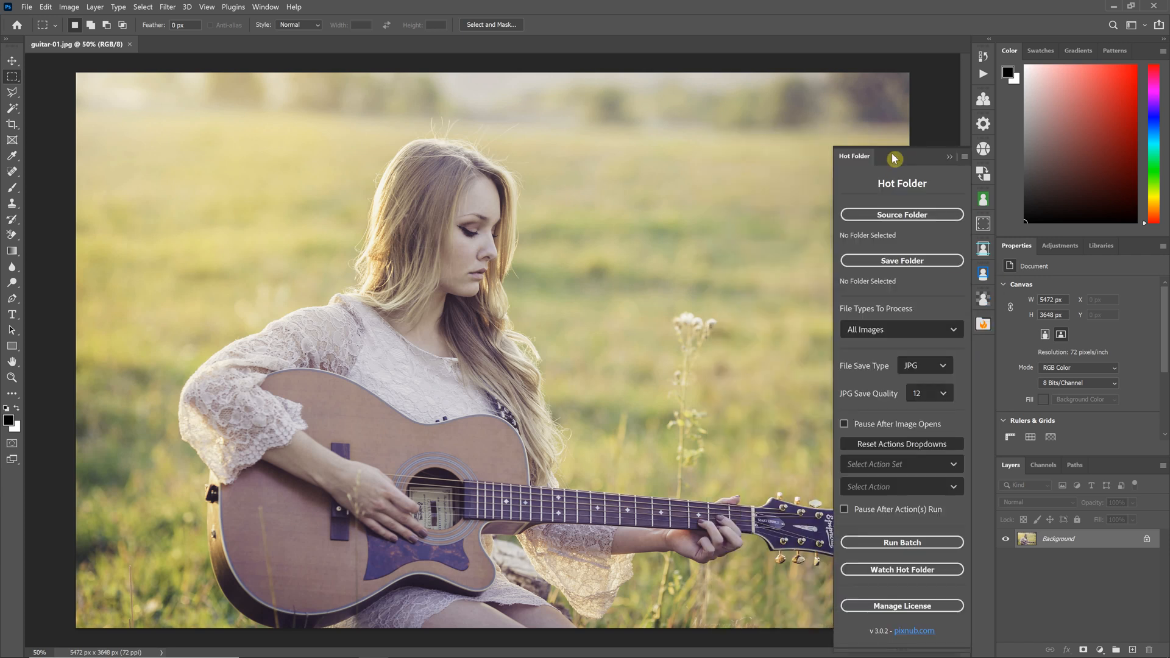
left_click_drag(912, 169, 975, 175)
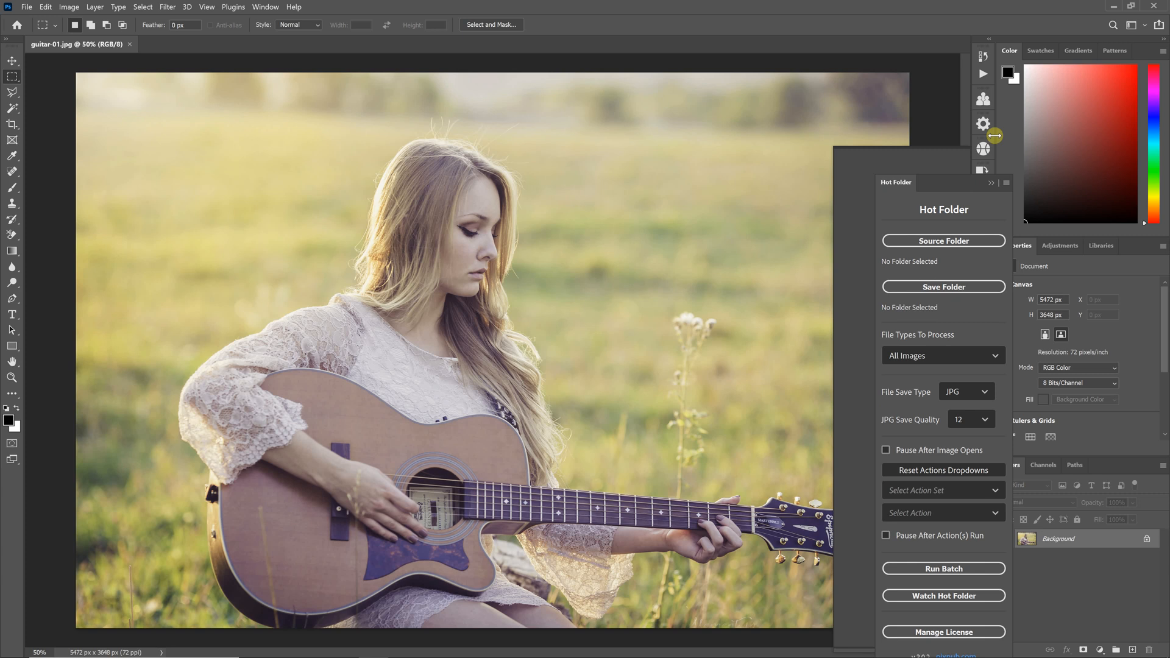
left_click_drag(994, 135, 856, 146)
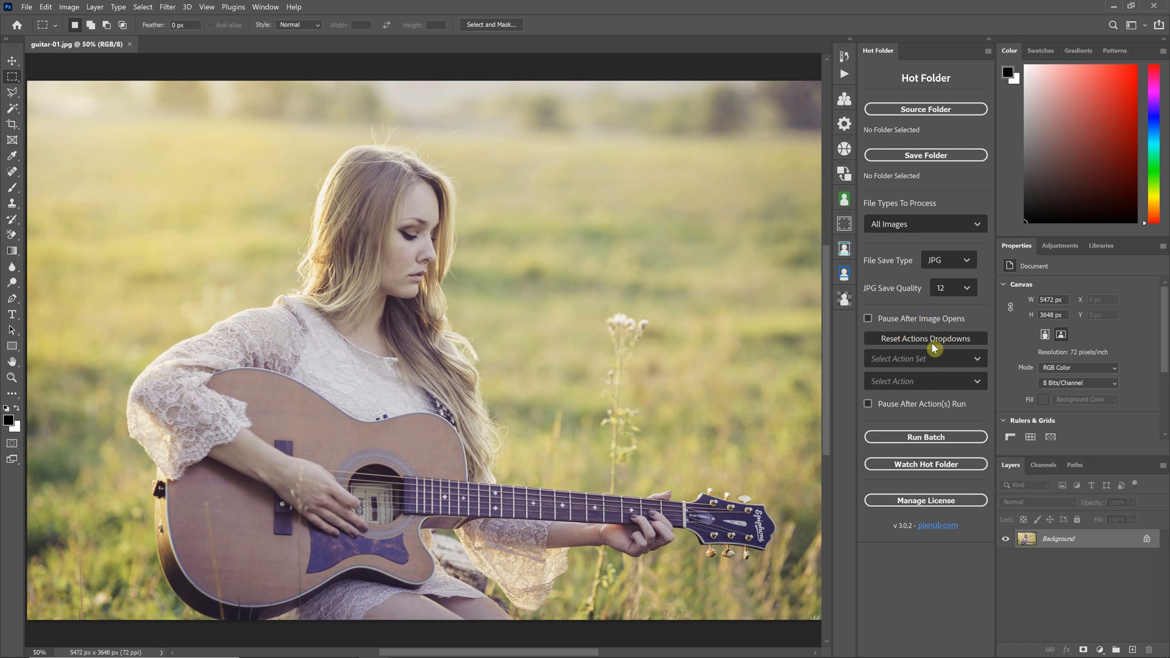
key("ctrl+0")
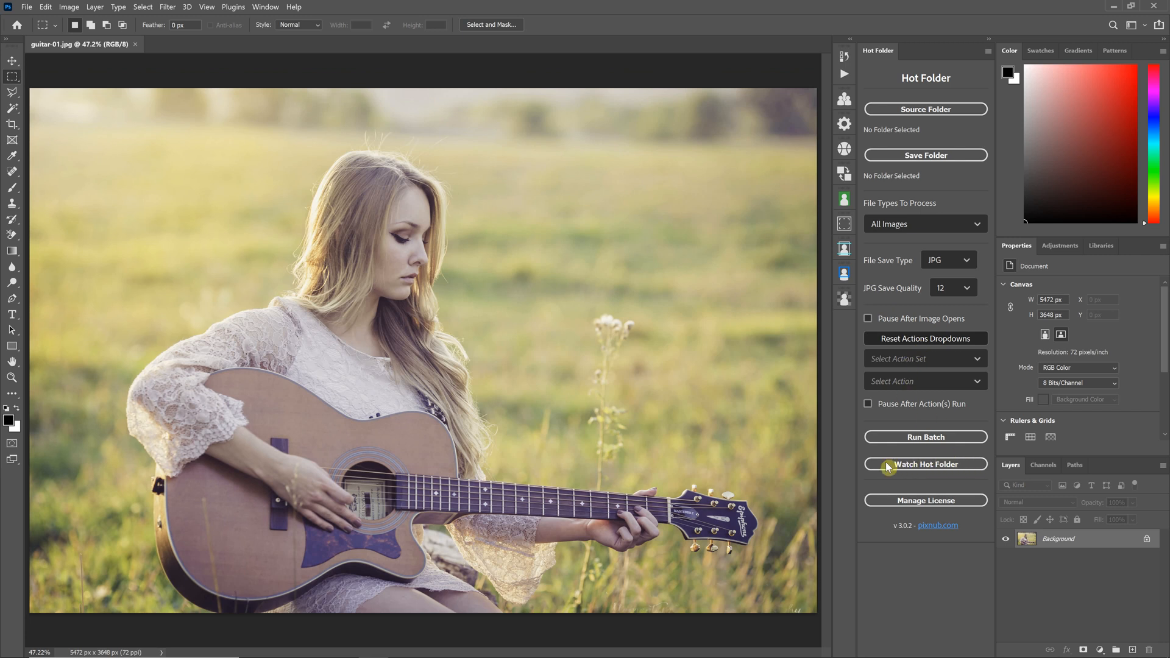
left_click(971, 466)
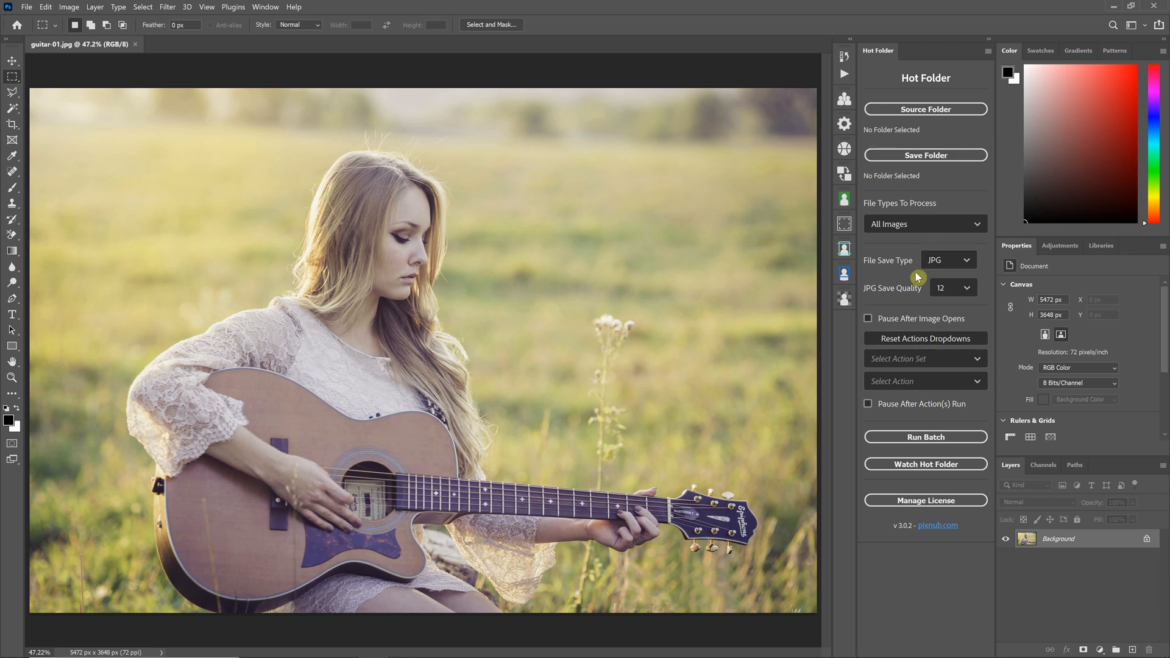
- Run the Sepia action from the Hot Folder Tutorials set on the open guitar photo and collapse the action list
left_click(843, 77)
left_click(750, 181)
left_click(757, 376)
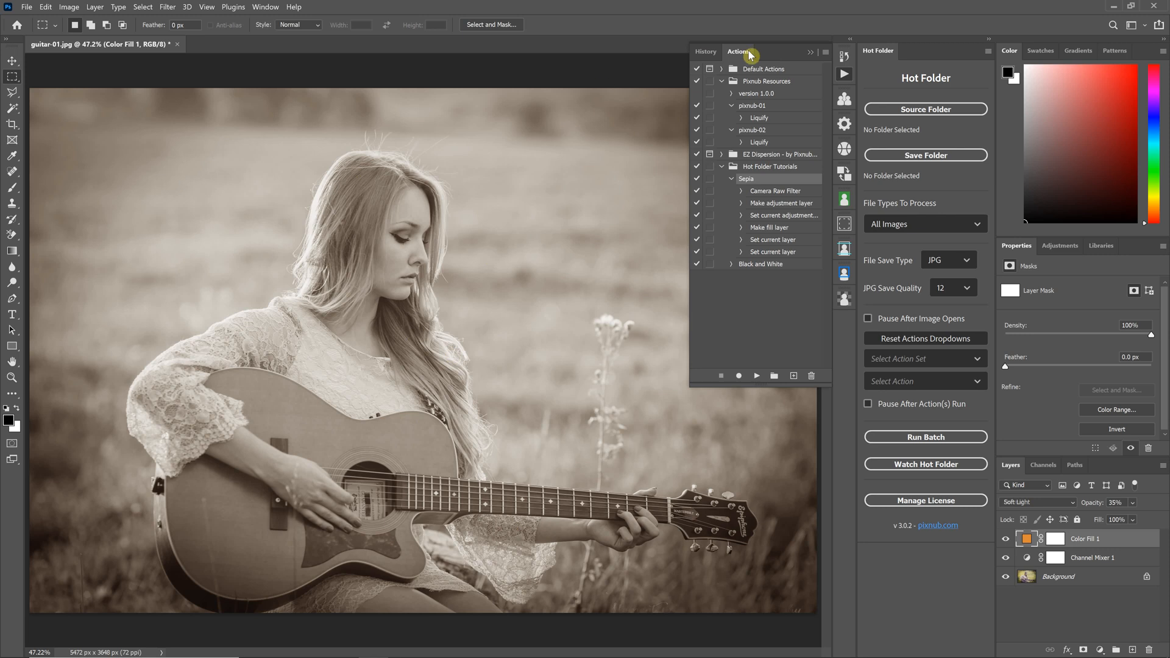
left_click(812, 59)
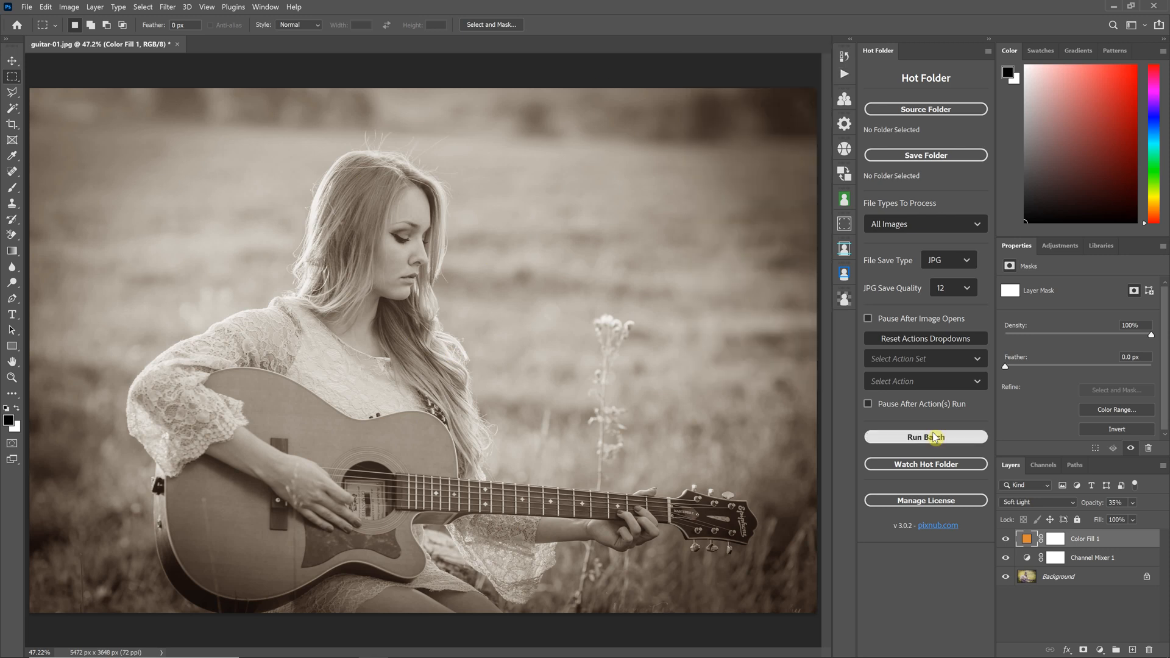
- Set the batch's source folder to Guitar Photos inside Hot Folder Tutorials Source on the Desktop
left_click(965, 109)
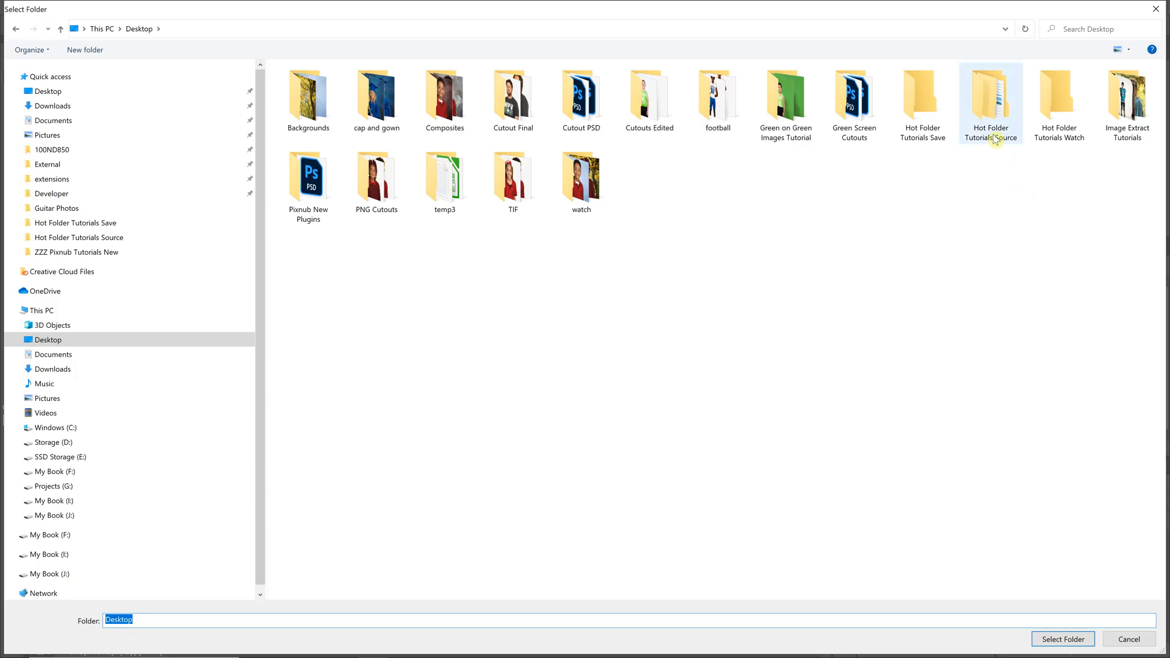
double_click(999, 139)
left_click(323, 113)
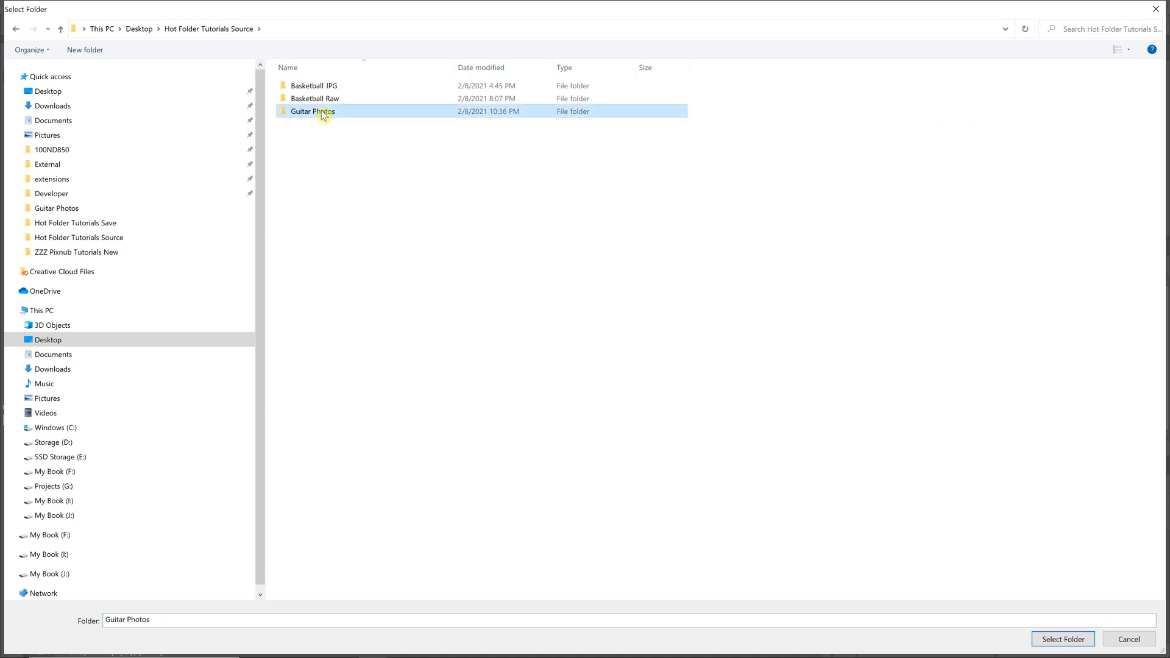
left_click(1063, 637)
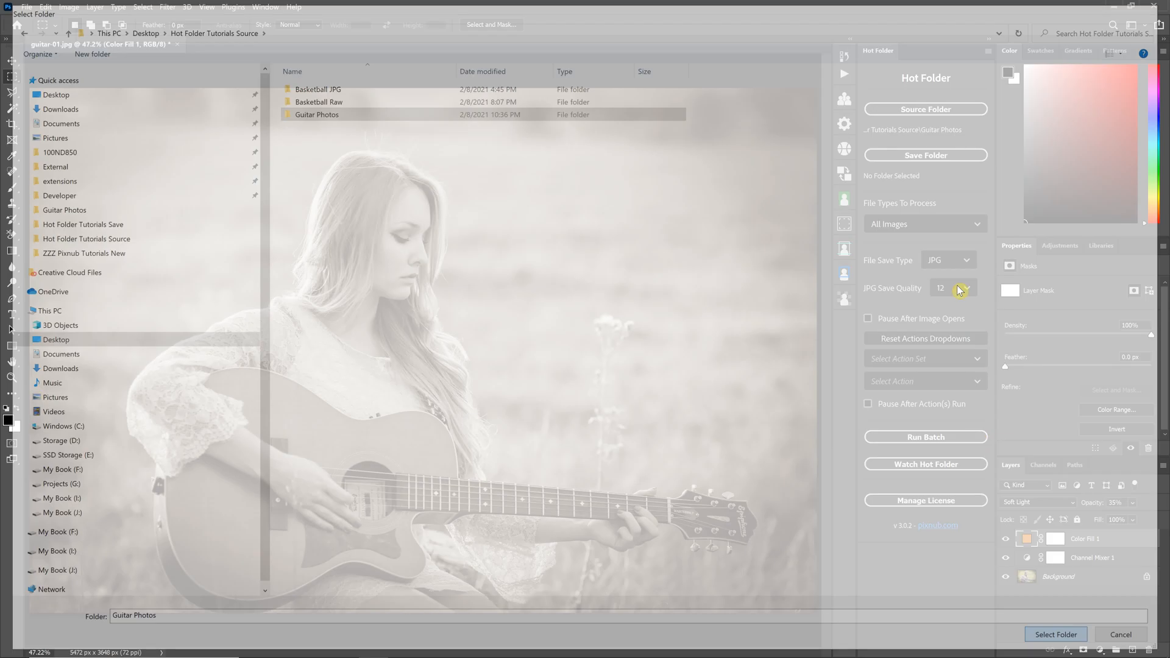
- Set the batch's save folder to Hot Folder Tutorials Save on the Desktop
left_click(916, 160)
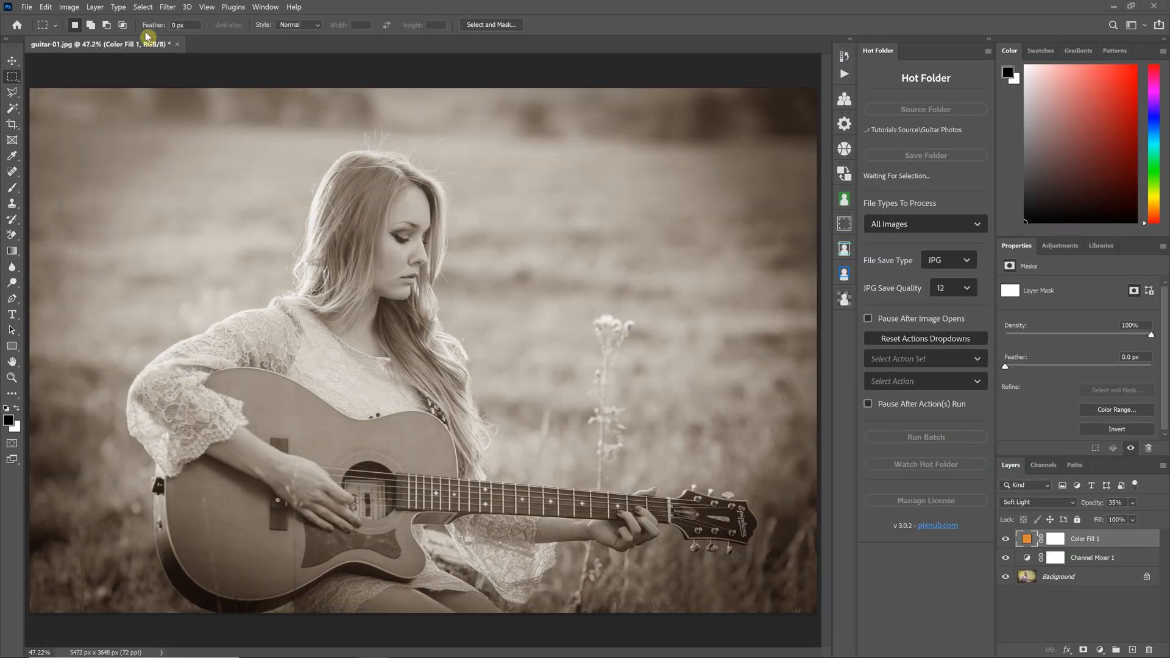
left_click(925, 111)
left_click(1065, 637)
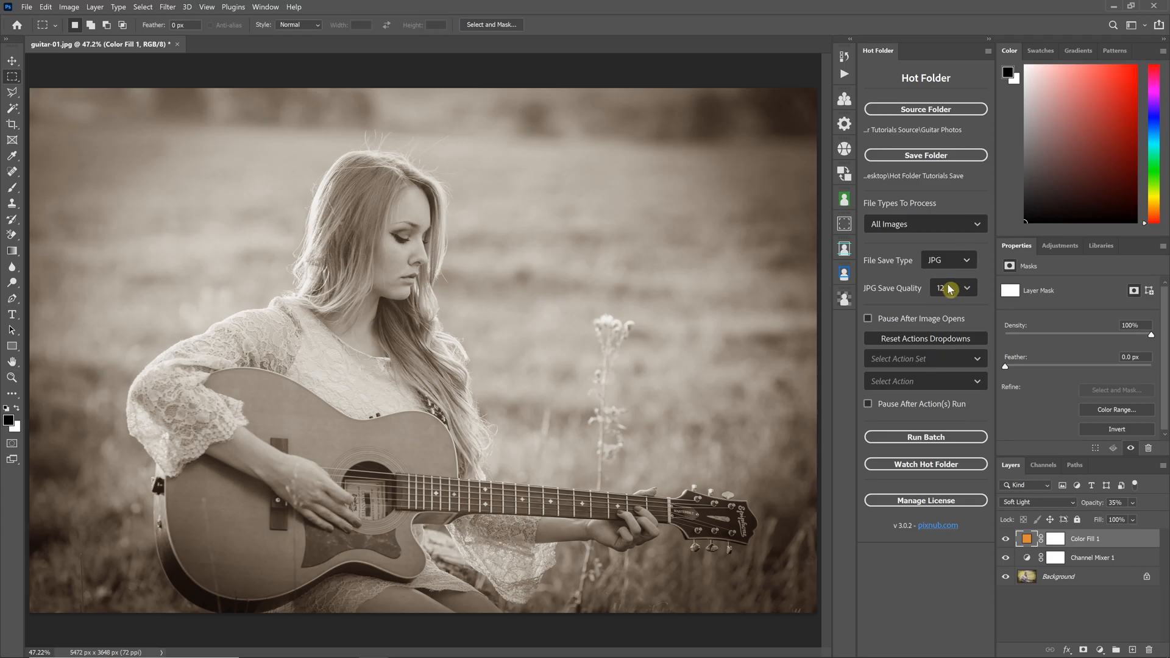
- Choose JPG as the file save type with a JPG save quality of 12
left_click(944, 260)
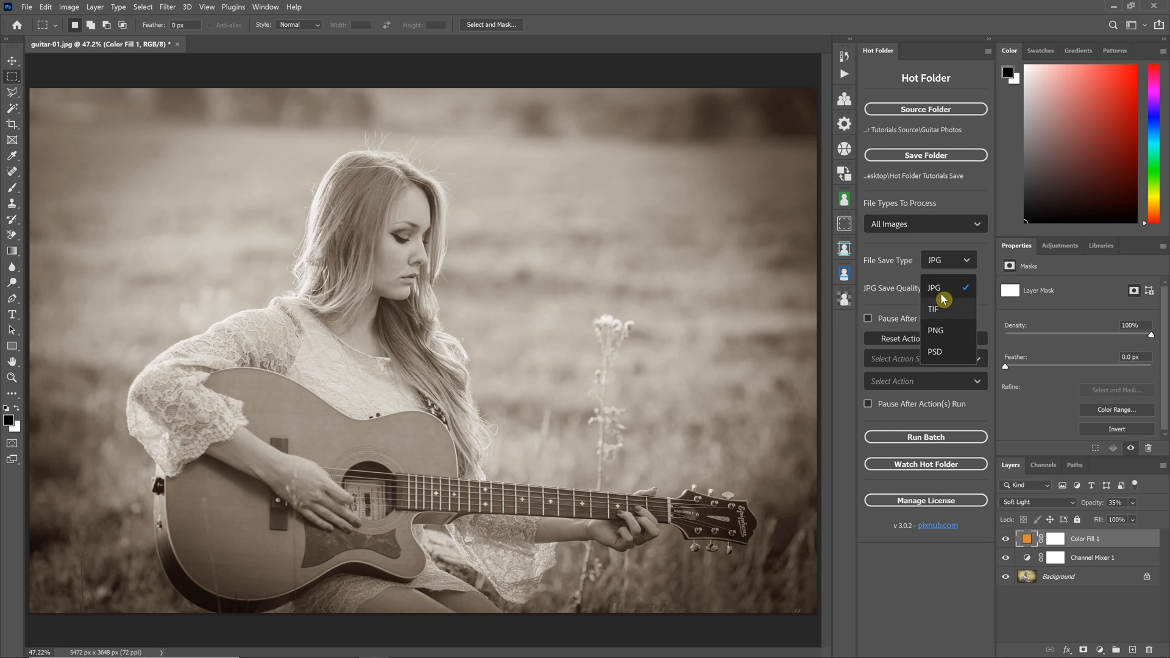
left_click(942, 295)
left_click(966, 288)
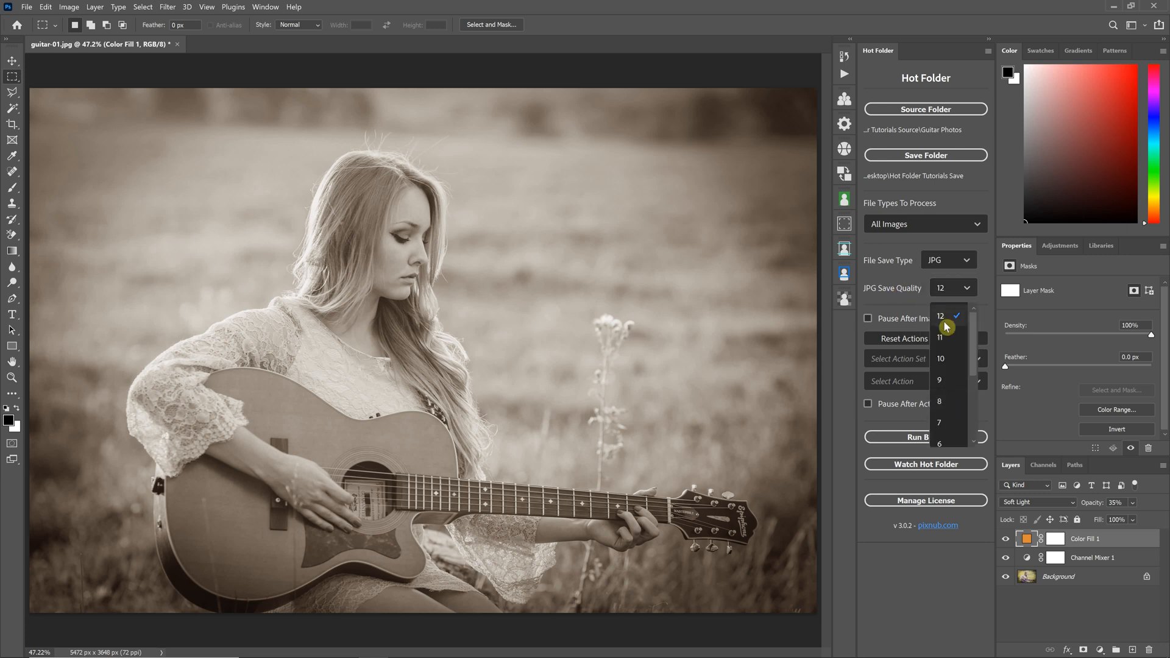
left_click(943, 319)
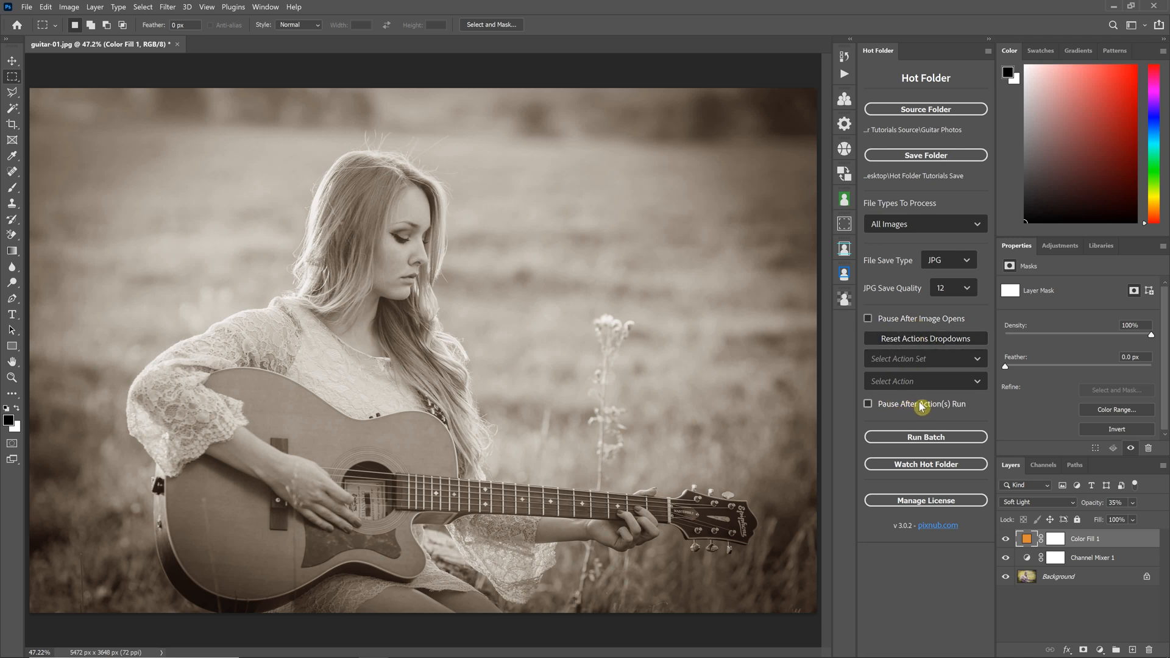
- Try out the batch options that pause after an image opens and after the actions run
left_click(878, 405)
left_click(867, 318)
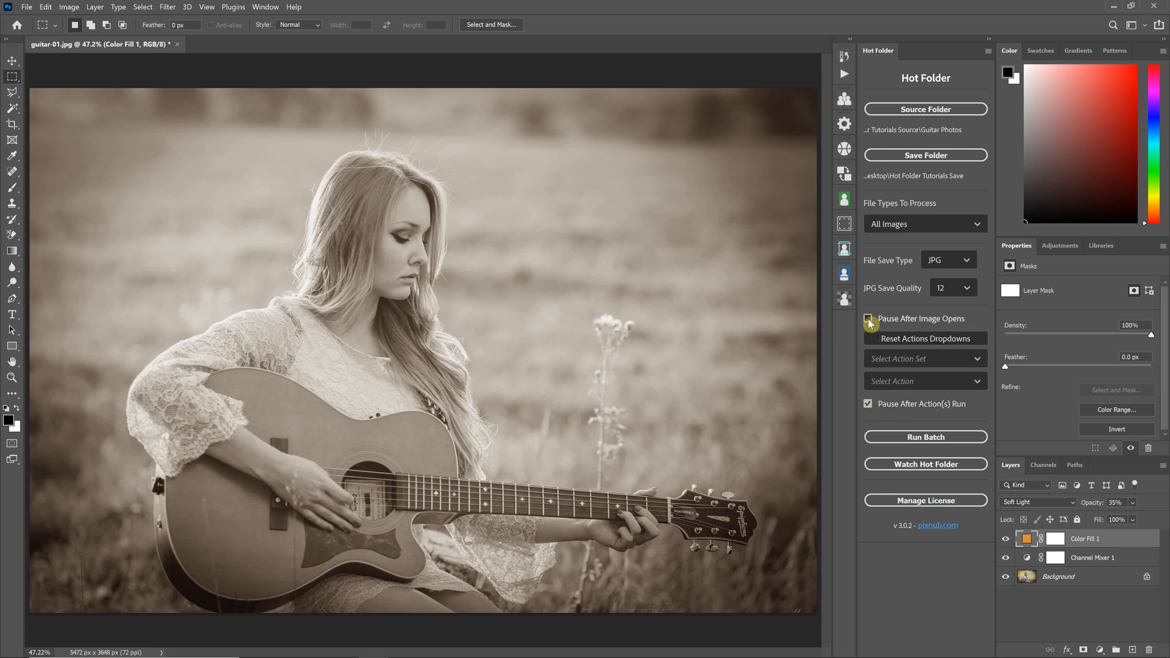
left_click(867, 404)
- Choose the Hot Folder Tutorials action set and its Sepia action for the batch
left_click(922, 359)
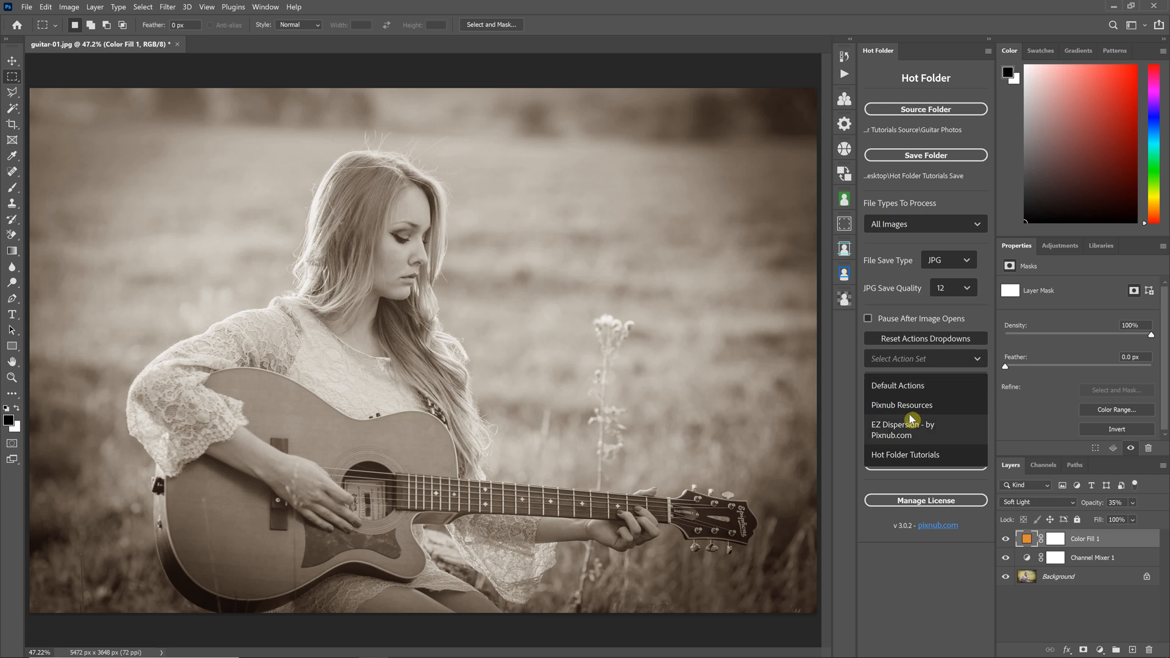
left_click(904, 454)
left_click(907, 382)
left_click(951, 427)
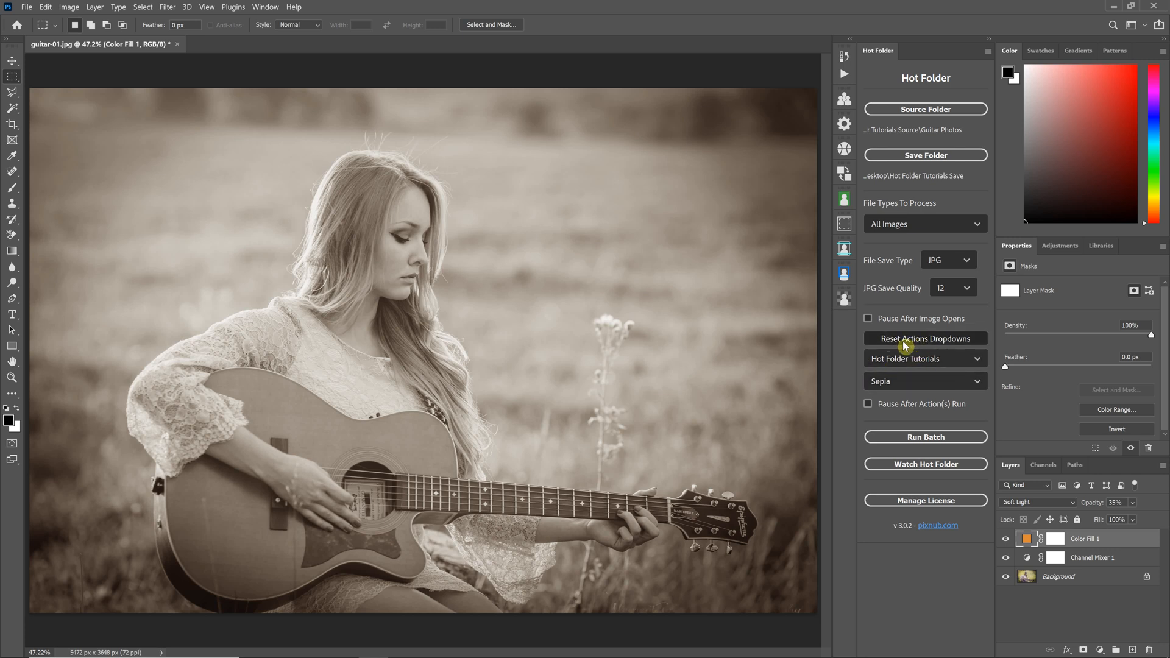
- Reset the batch's action selections and view the list of available action sets
left_click(929, 339)
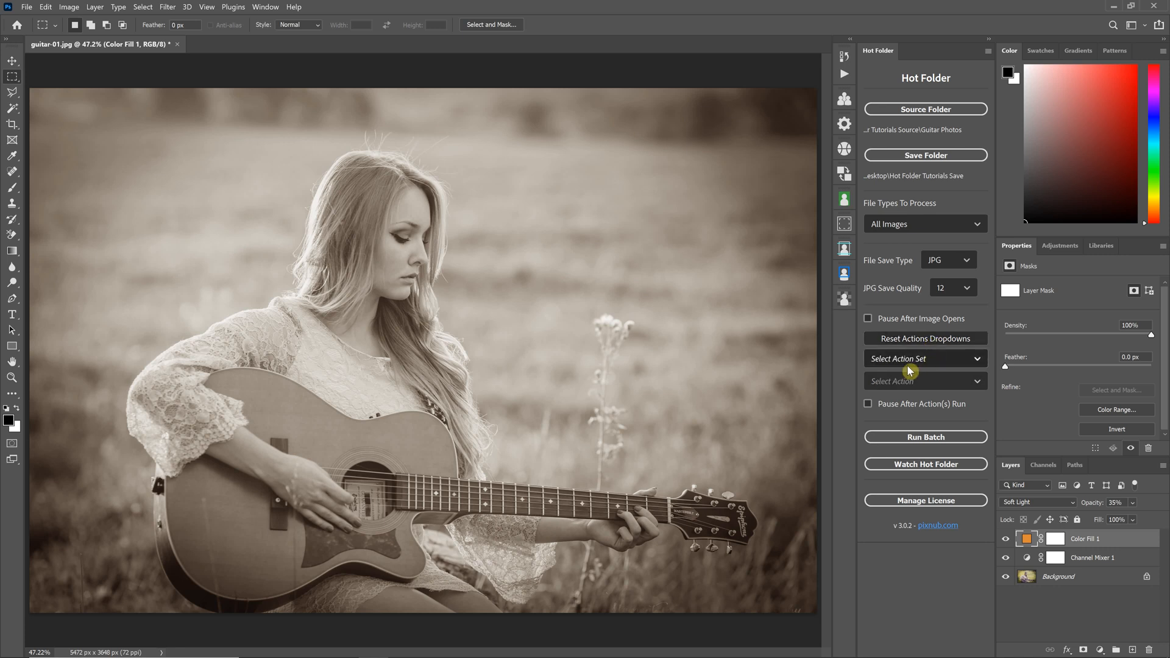
left_click(926, 358)
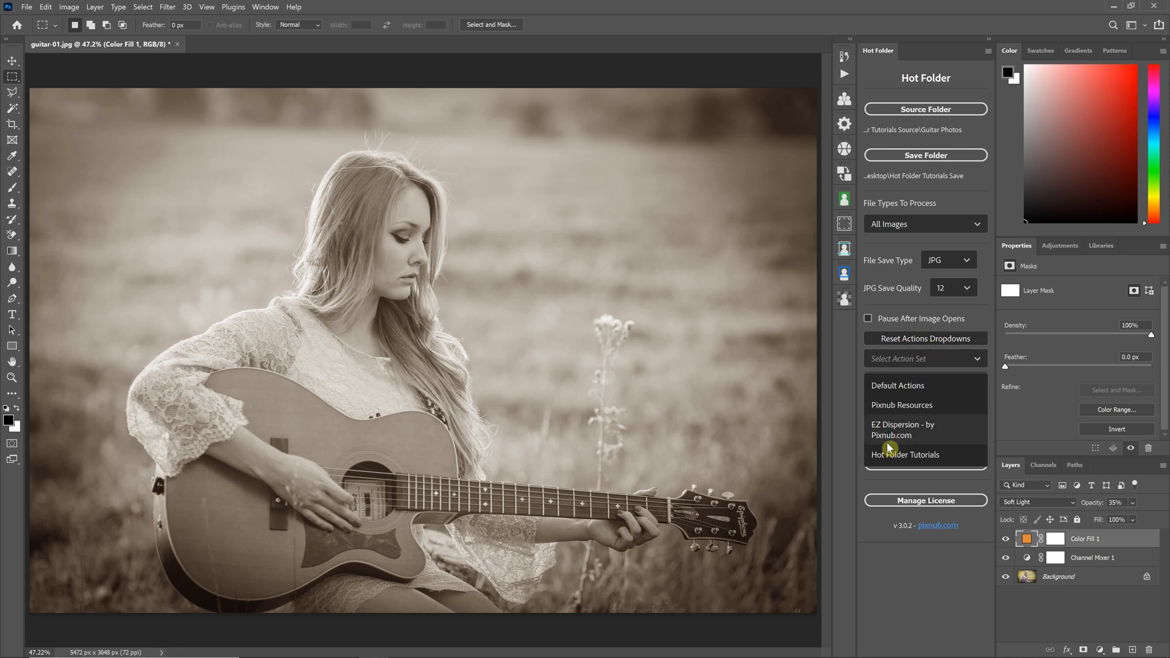
left_click(849, 365)
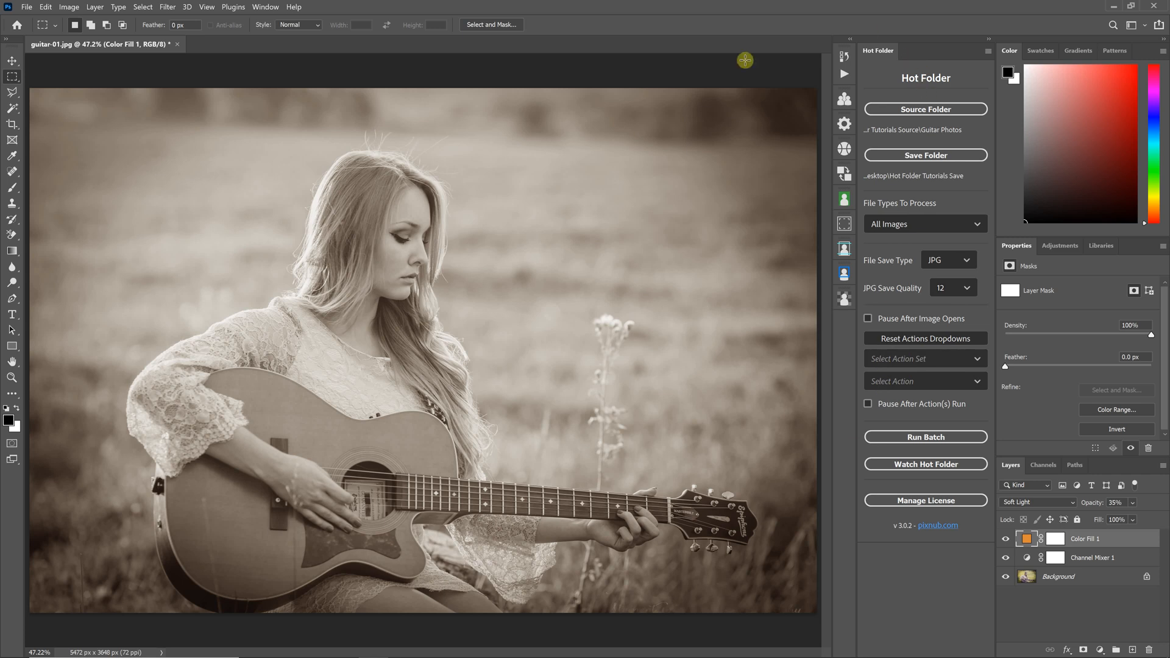
left_click(935, 358)
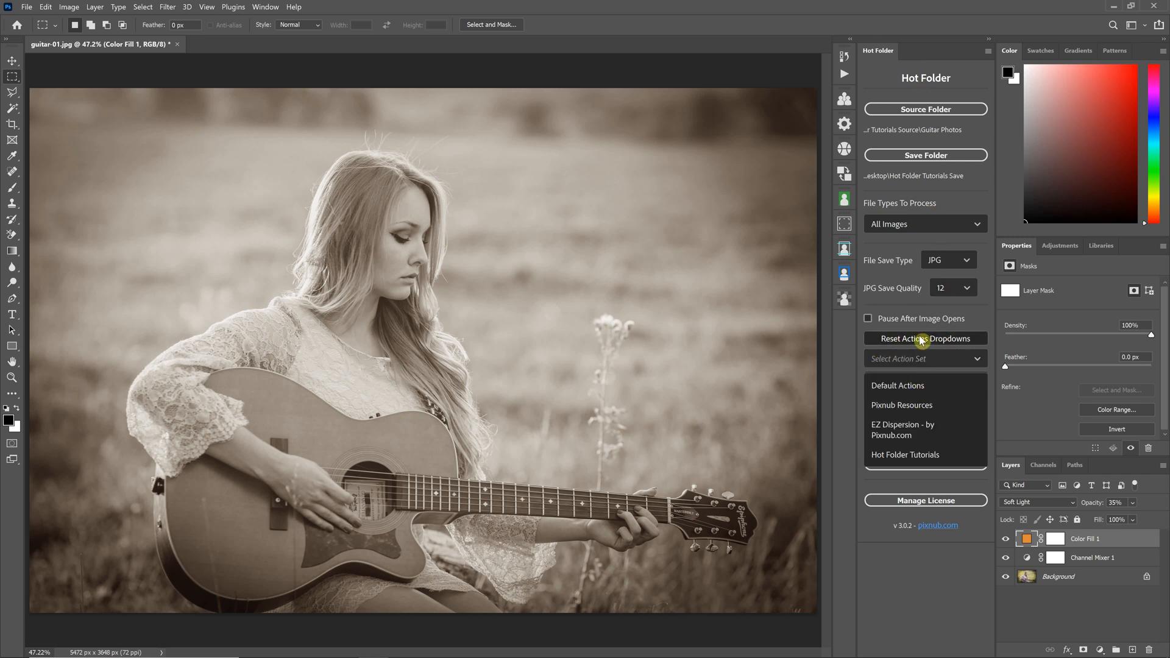
left_click(857, 361)
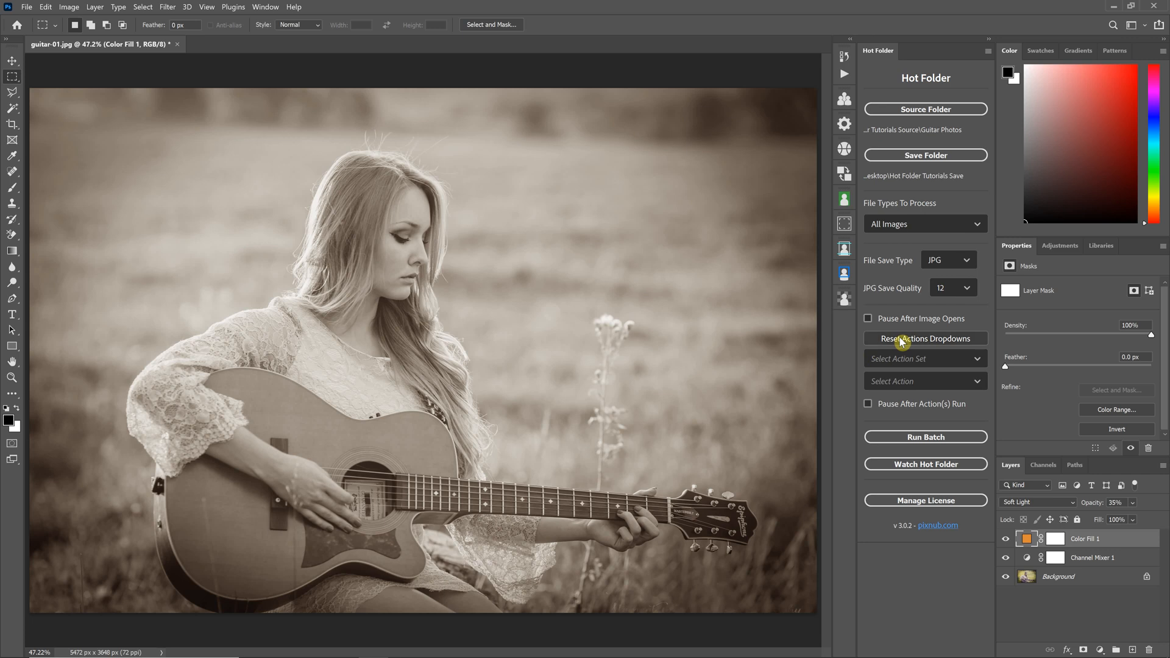
- Assign the Sepia action from the Hot Folder Tutorials set to the batch
left_click(889, 360)
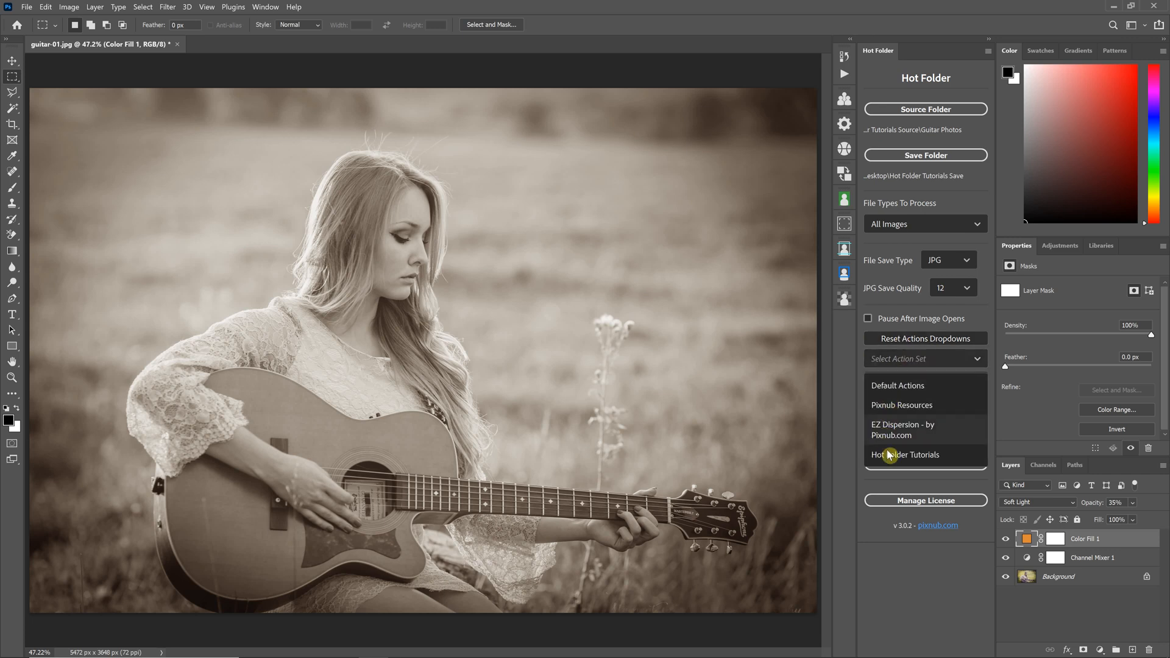
left_click(904, 457)
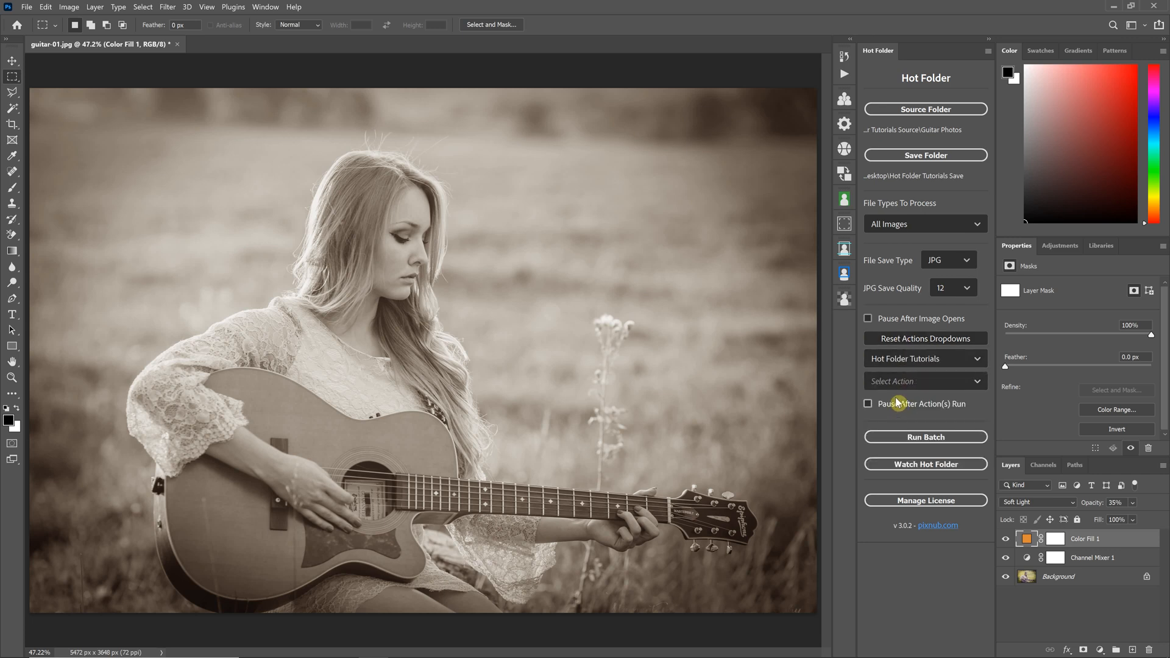
left_click(896, 381)
left_click(882, 439)
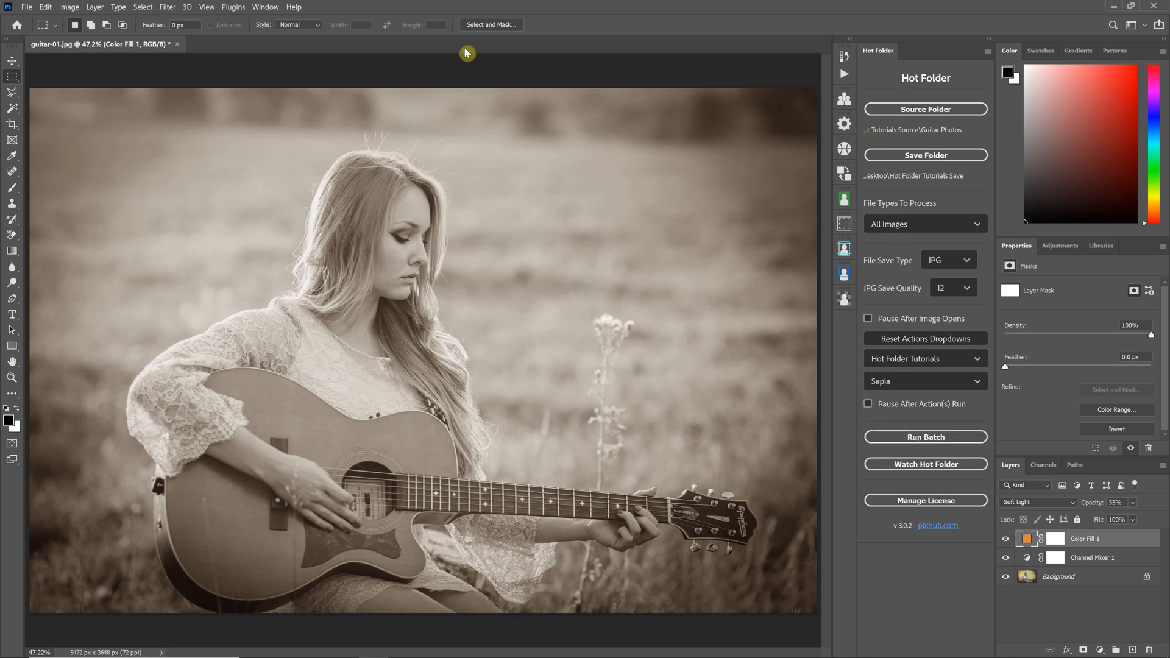
- Close guitar-01.jpg without saving its changes and run the Hot Folder batch to completion
left_click(181, 49)
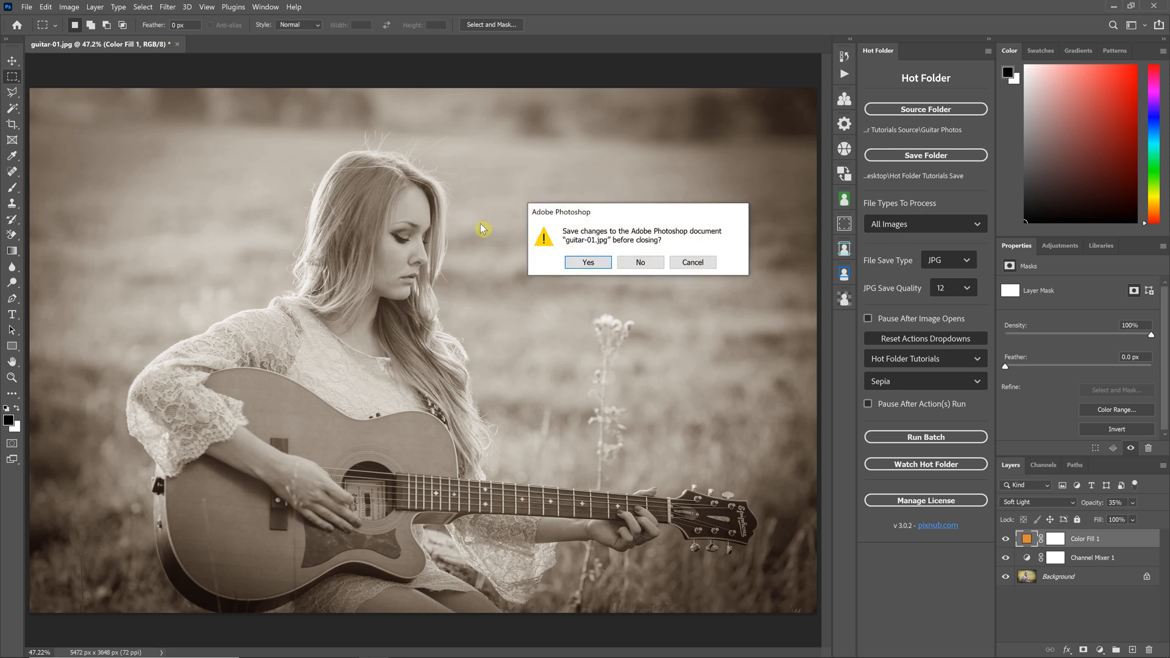
left_click(633, 332)
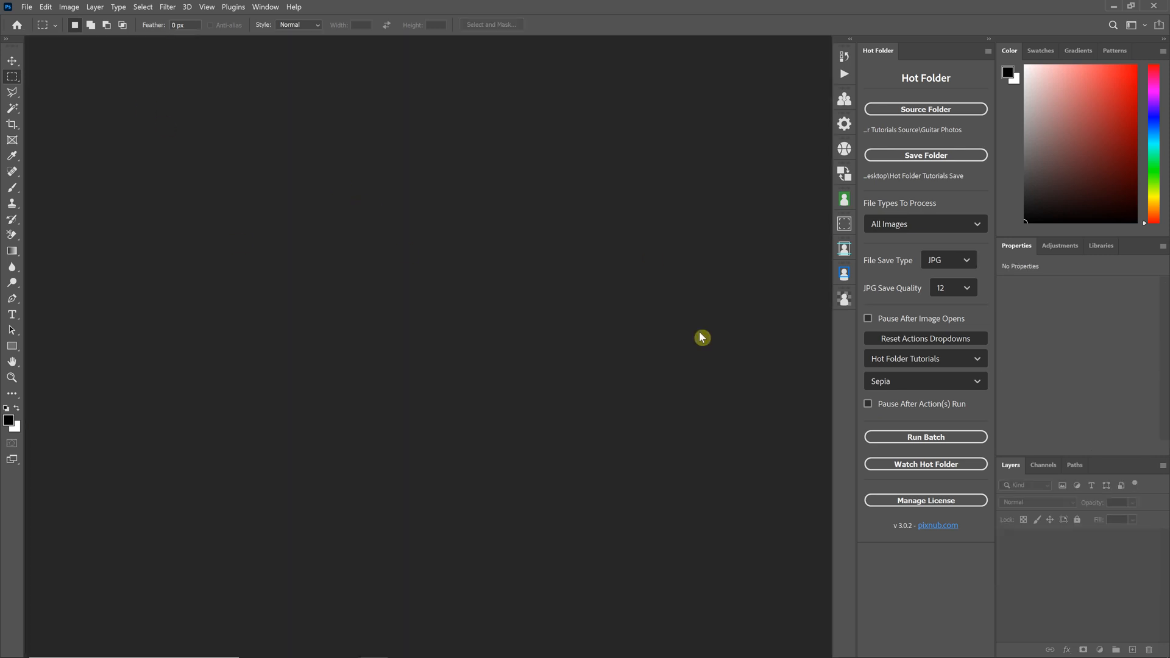
left_click(939, 446)
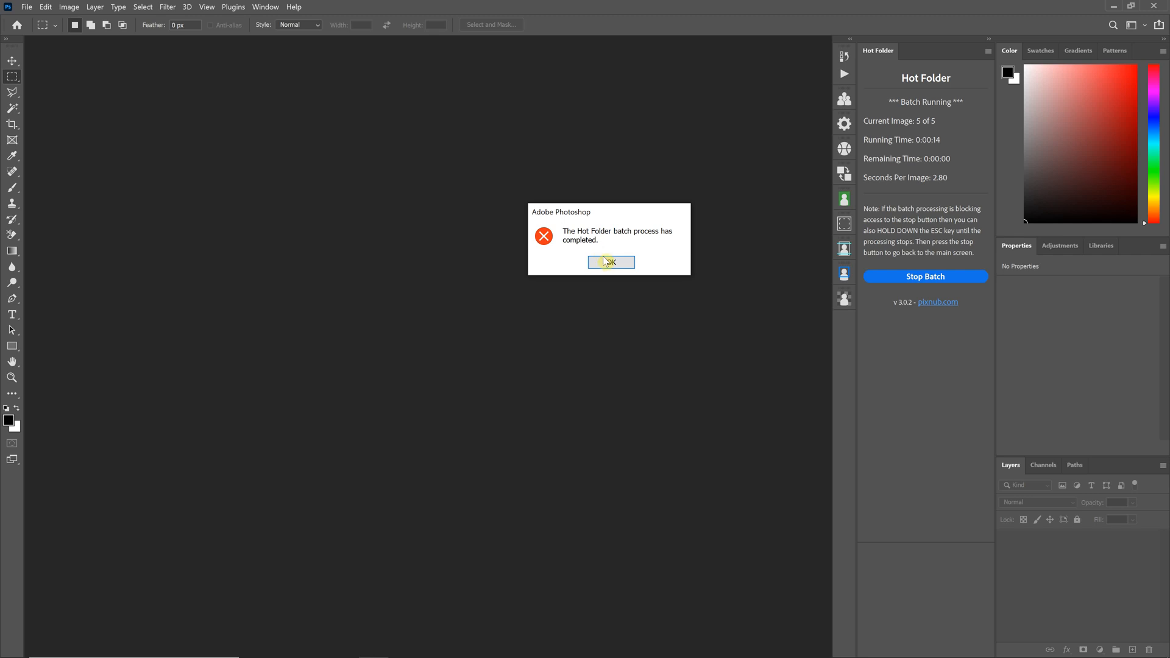
left_click(608, 262)
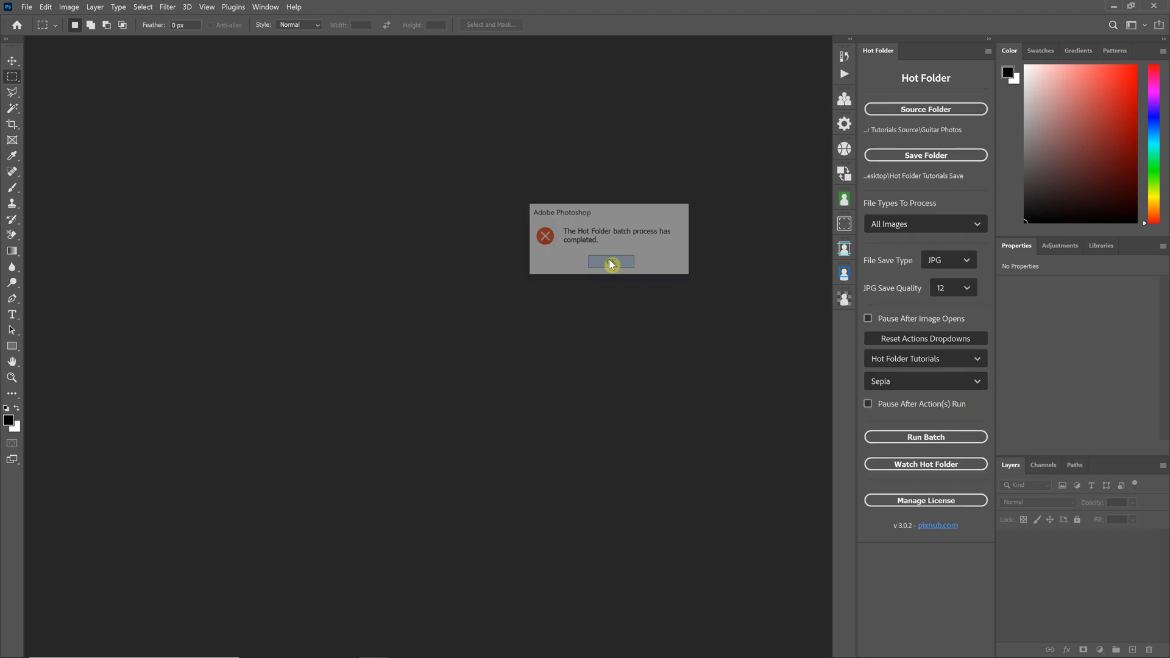
- Open the processed guitar-04.jpg from the Hot Folder Tutorials Save folder on the Desktop
left_click(29, 13)
left_click(40, 36)
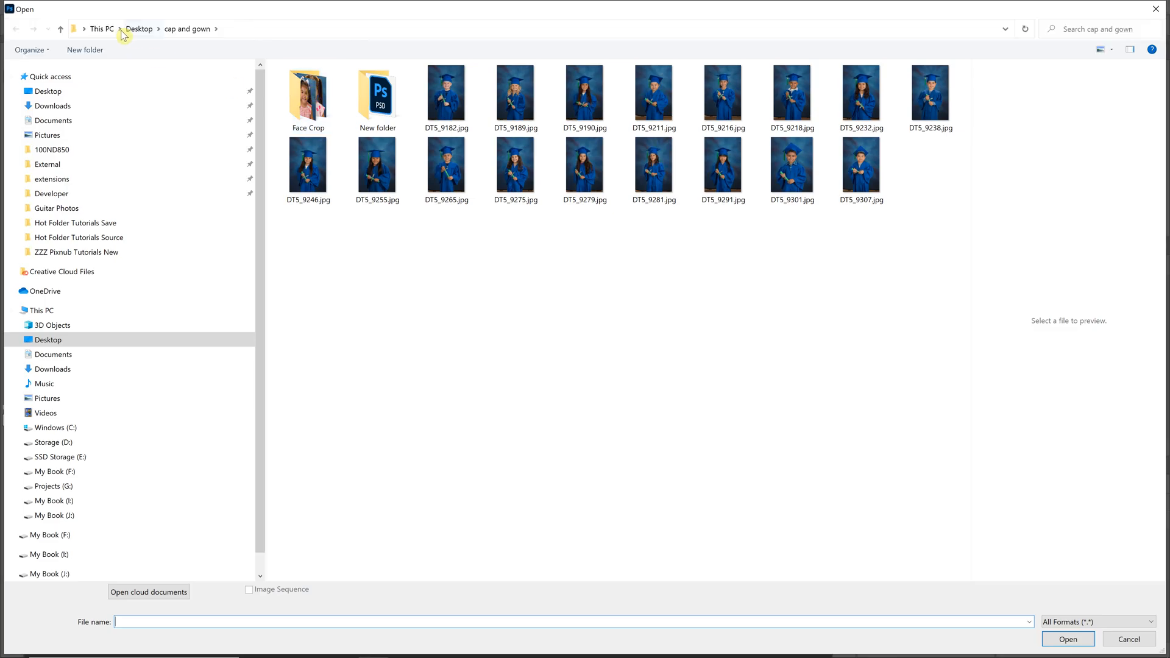
left_click(136, 29)
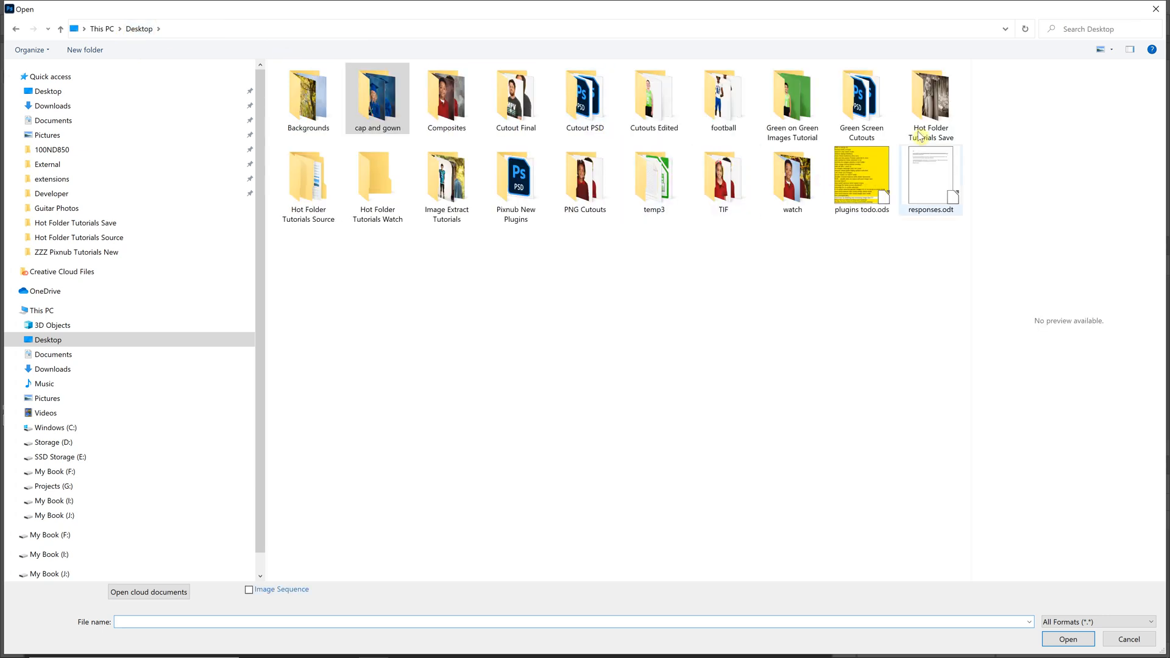
double_click(931, 100)
double_click(515, 98)
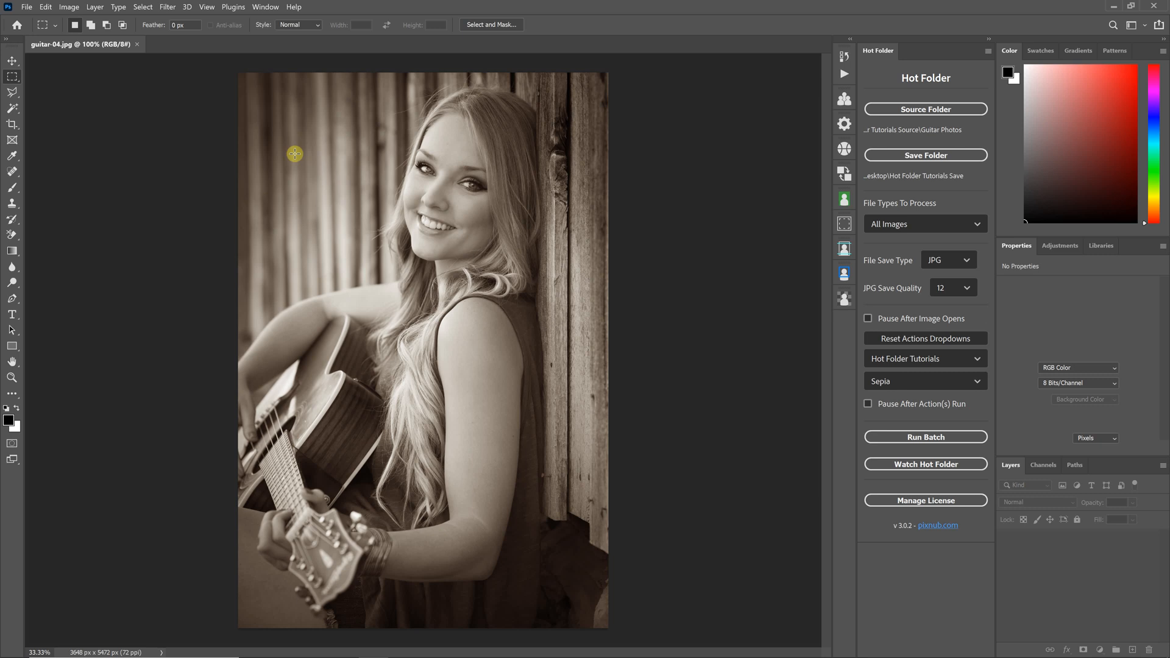
- Close guitar-04.jpg and restore the Photoshop window to a smaller size that exposes the desktop folders
left_click(140, 45)
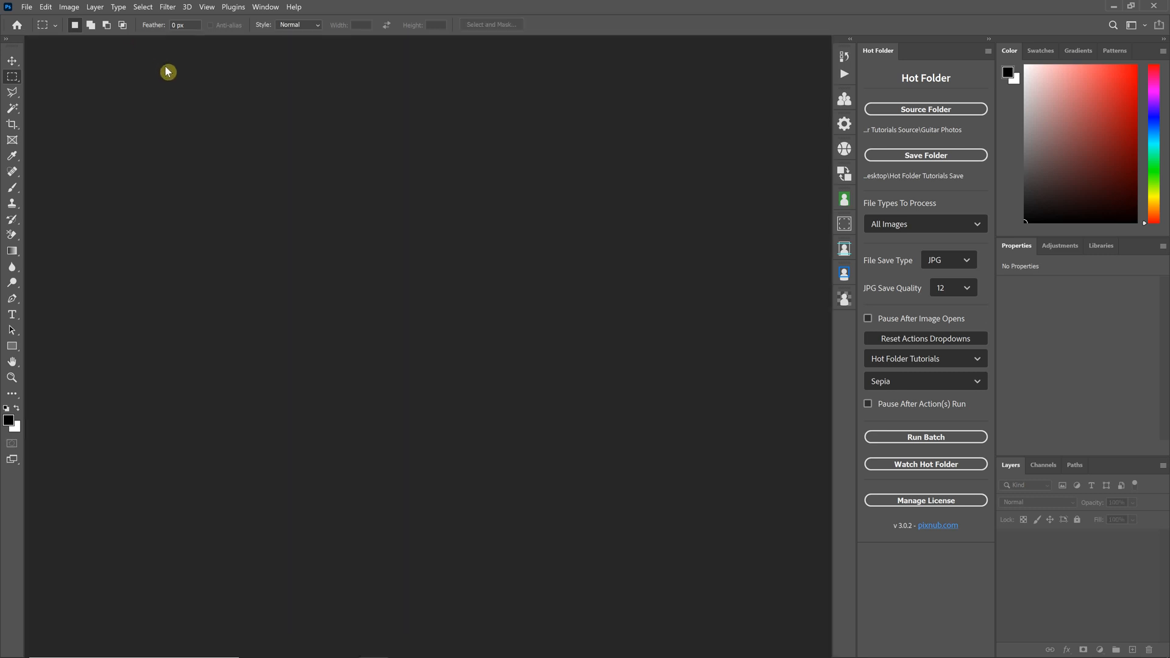
left_click(1132, 9)
left_click_drag(847, 54, 754, 15)
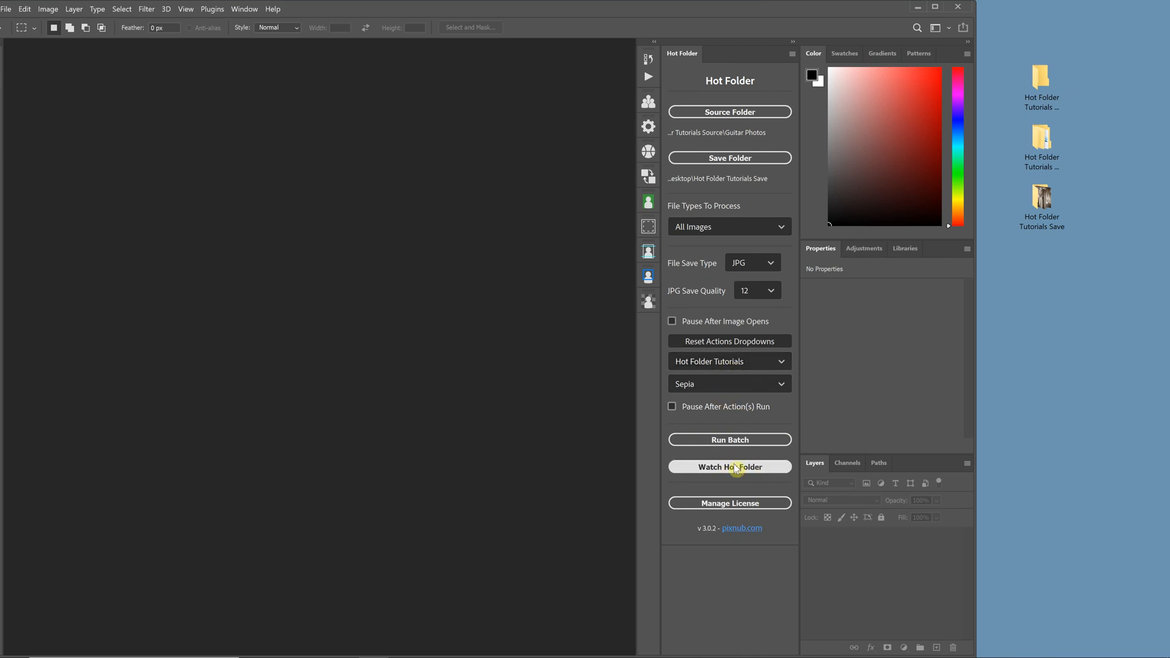
- Set the Hot Folder source folder to Hot Folder Tutorials Watch on the Desktop
left_click(750, 113)
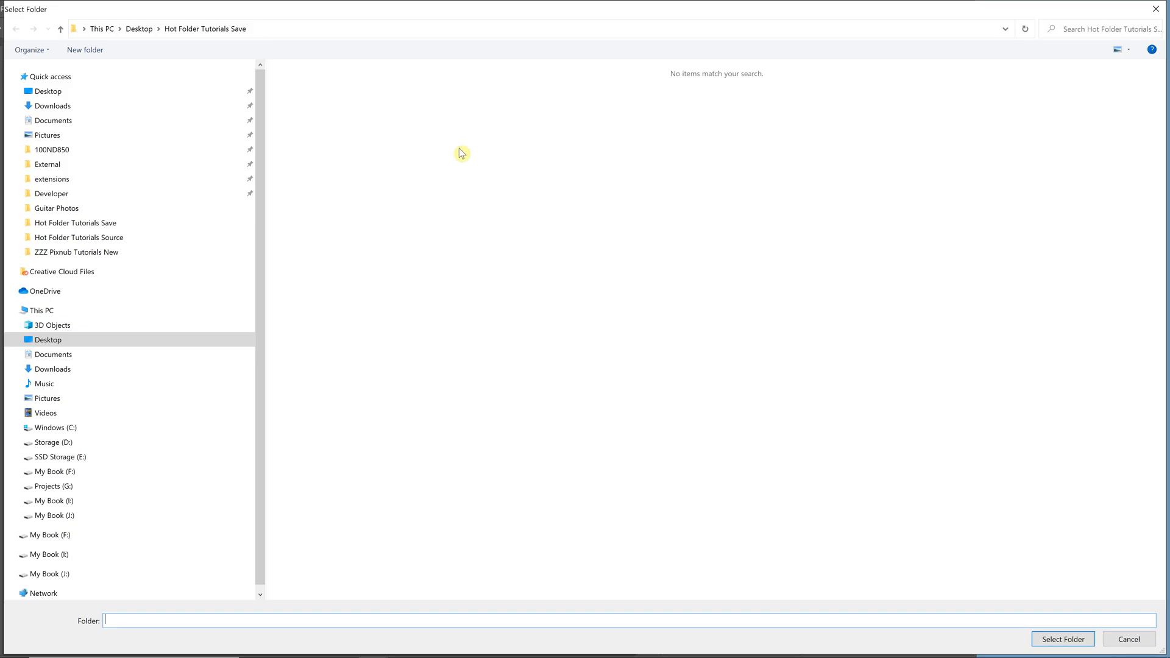
left_click(139, 29)
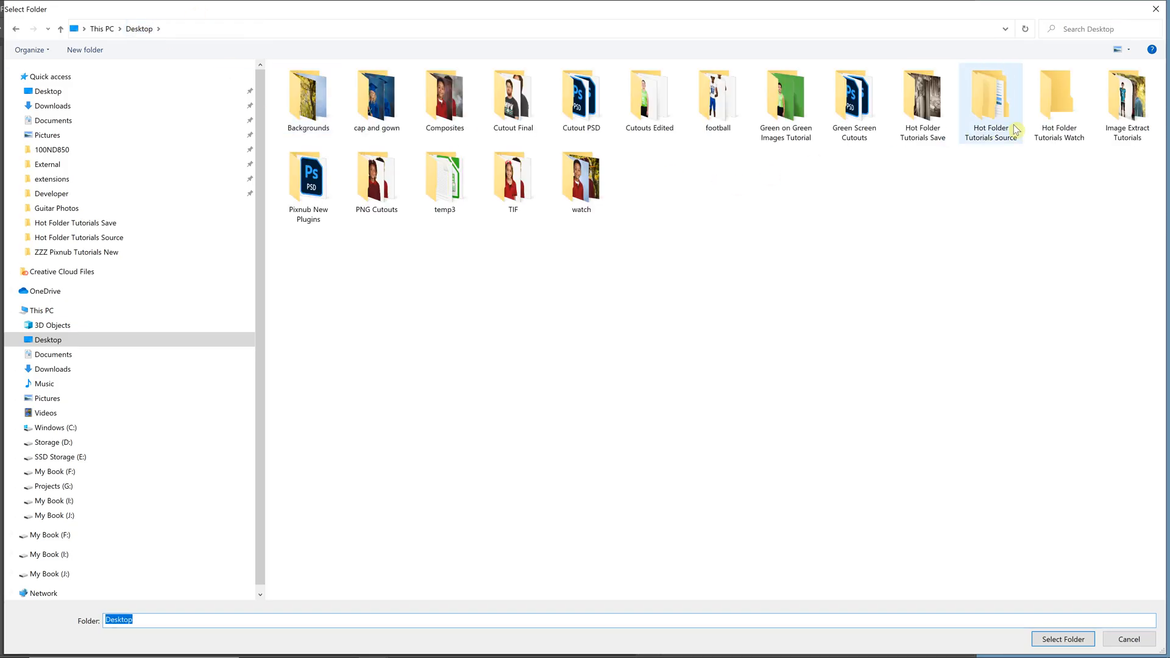
left_click(1056, 92)
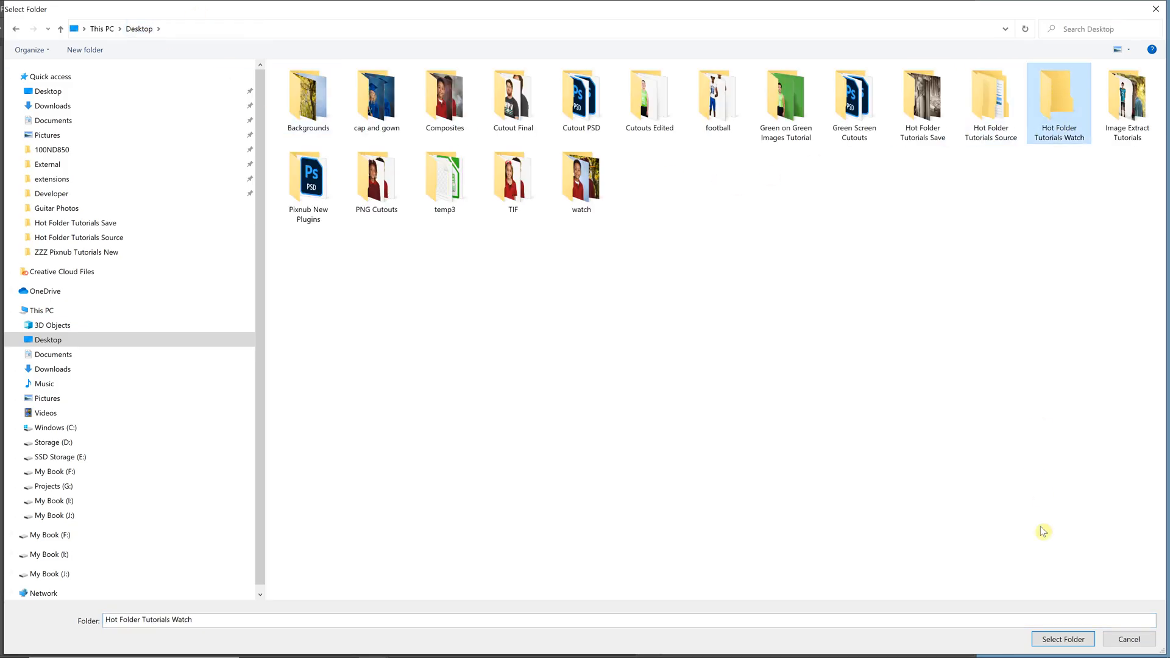
left_click(1071, 637)
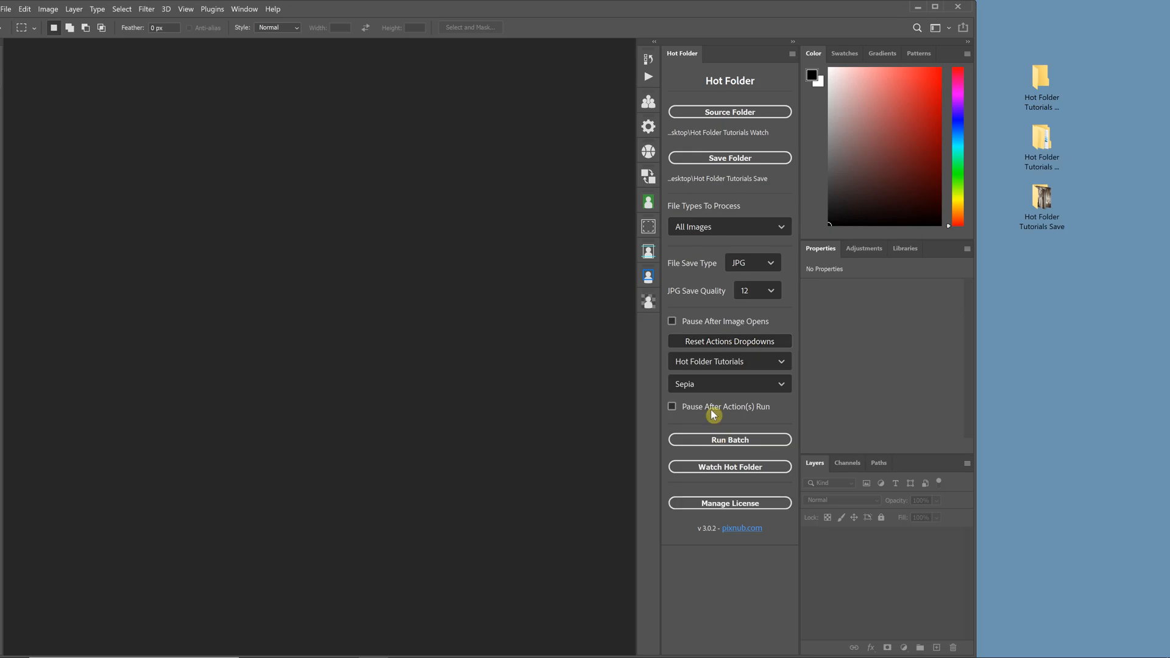
- Try to run the batch on the empty Watch folder, and start watching the hot folder instead
left_click(731, 441)
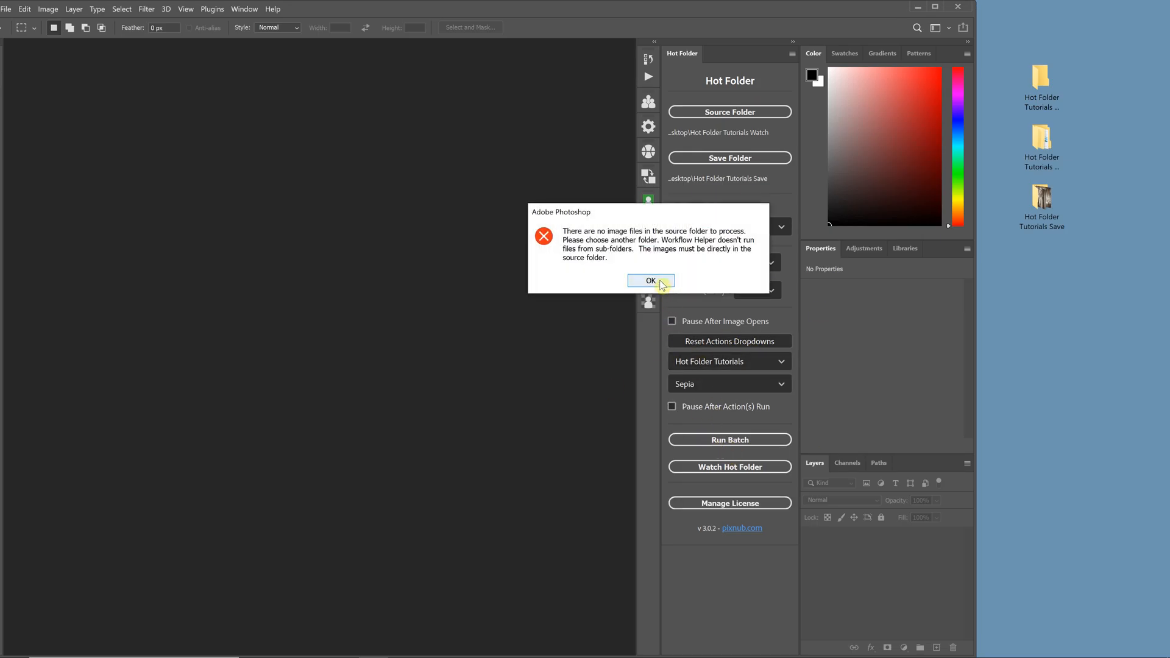
left_click(661, 283)
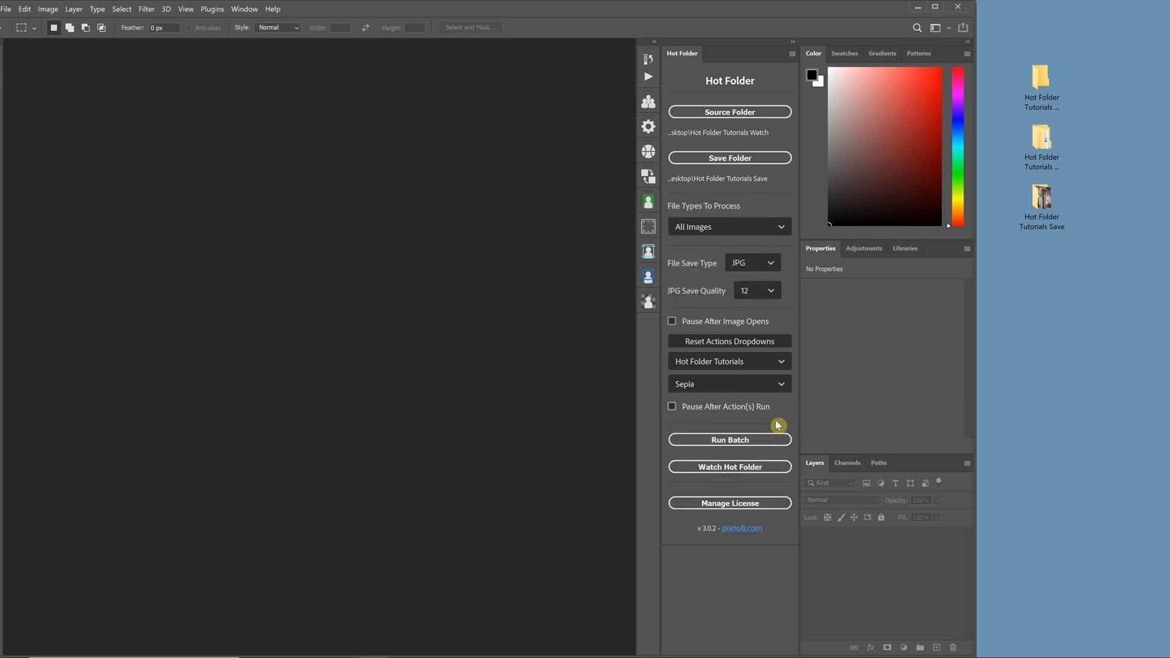
left_click(736, 468)
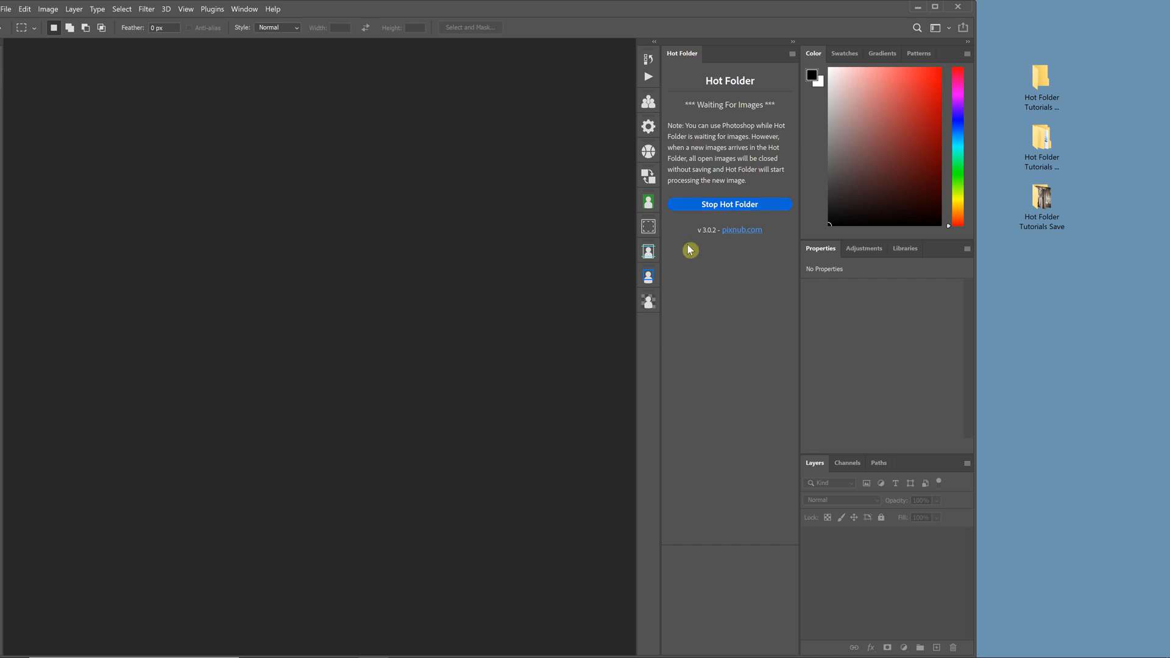
- Undock the Hot Folder panel into a floating window and close it
left_click_drag(684, 52, 486, 102)
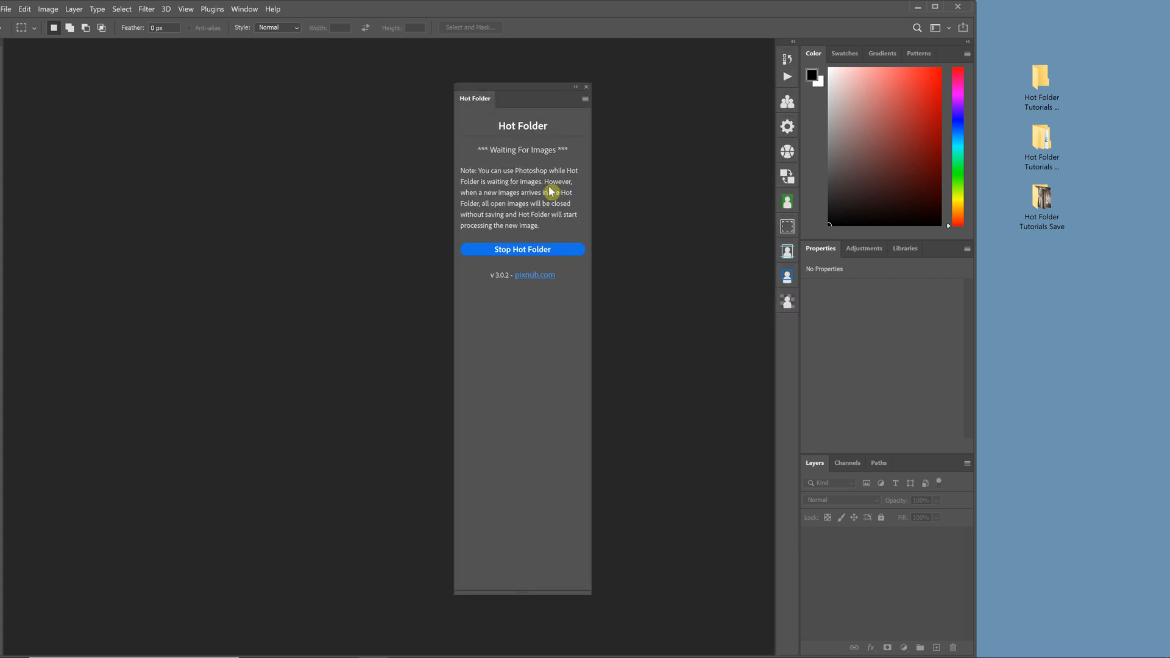
left_click(587, 87)
- Reopen the Hot Folder plugin panel and dock it back beside the Color panel as a full column
left_click(212, 8)
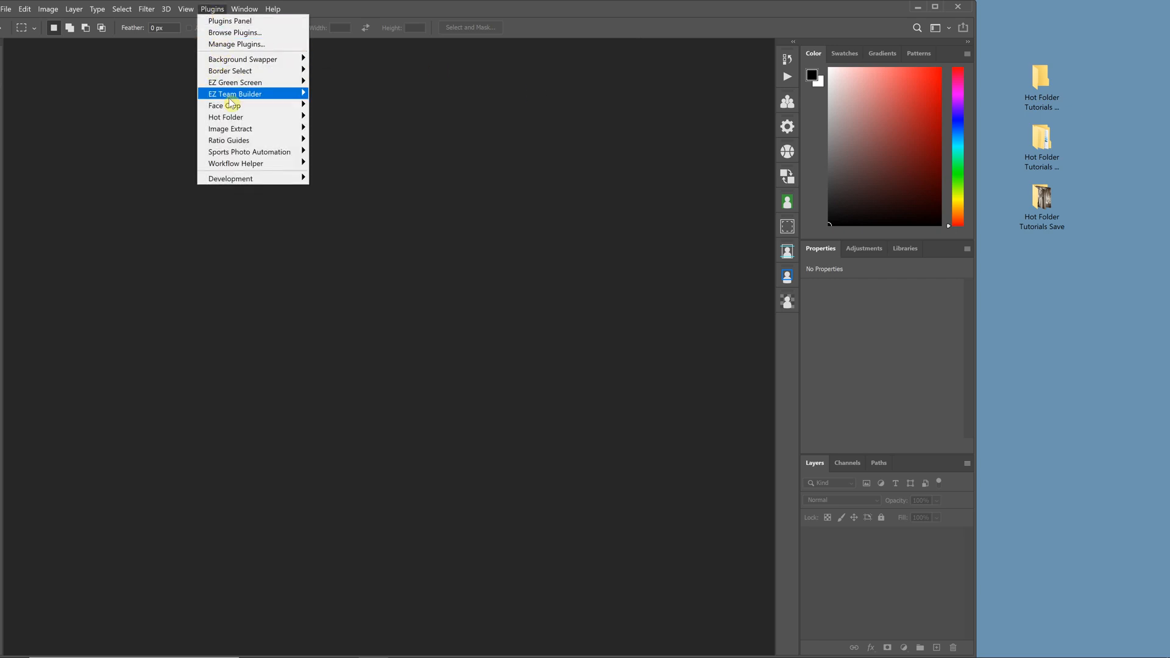
mouse_move(238, 116)
left_click(316, 115)
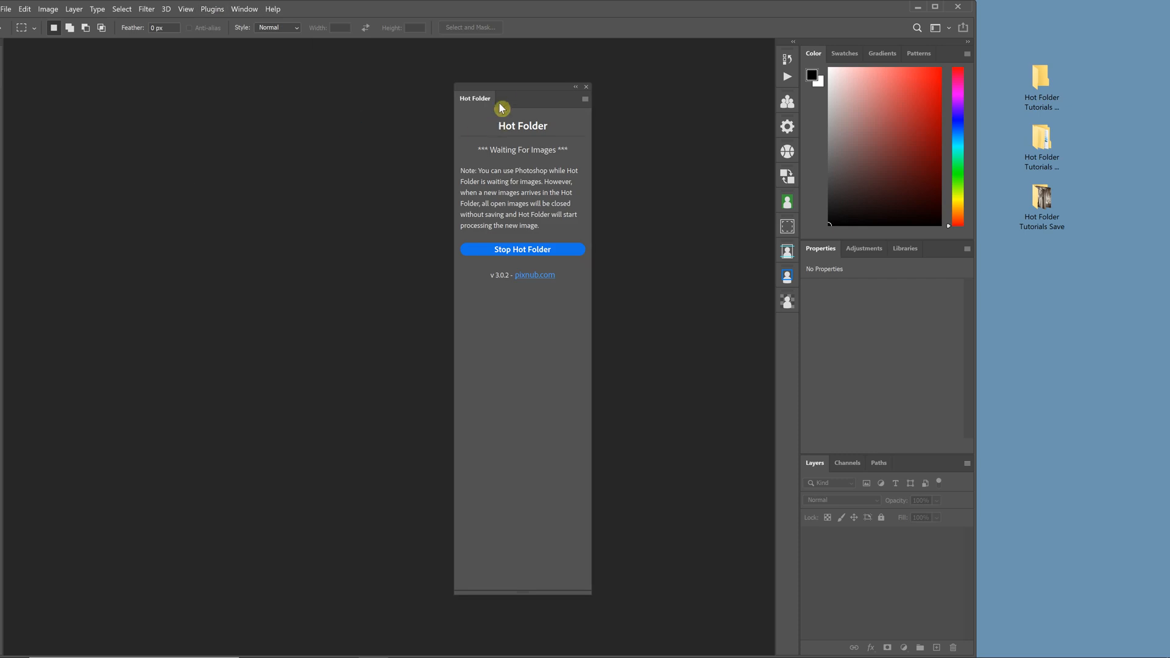
left_click_drag(504, 89, 792, 349)
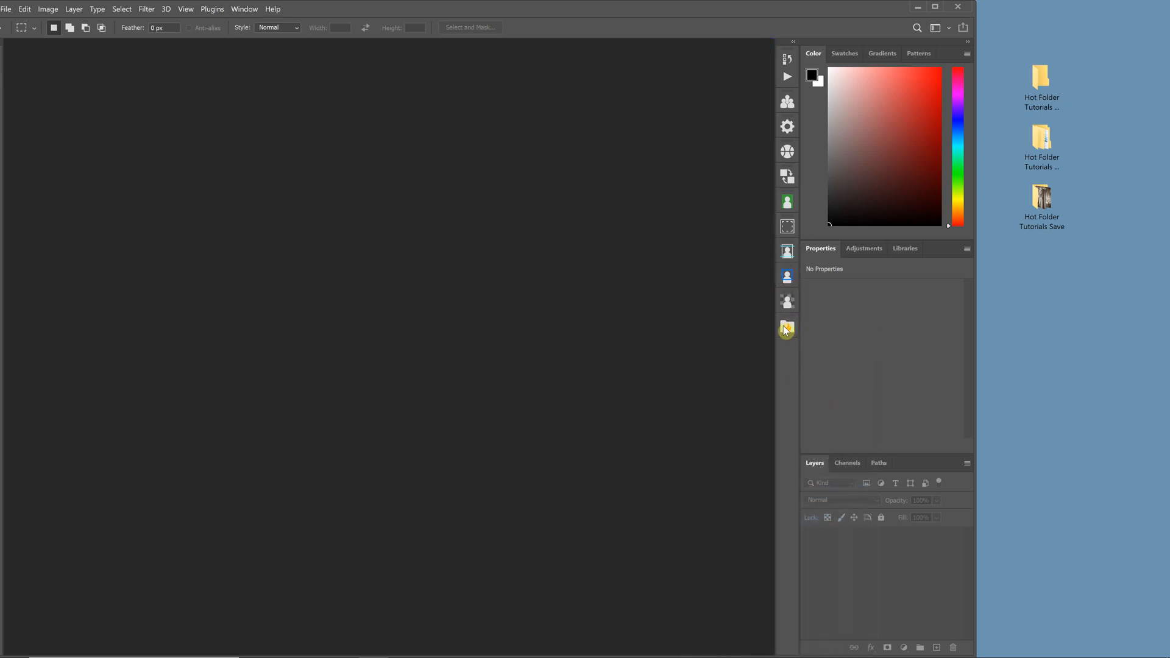
left_click_drag(787, 327, 798, 199)
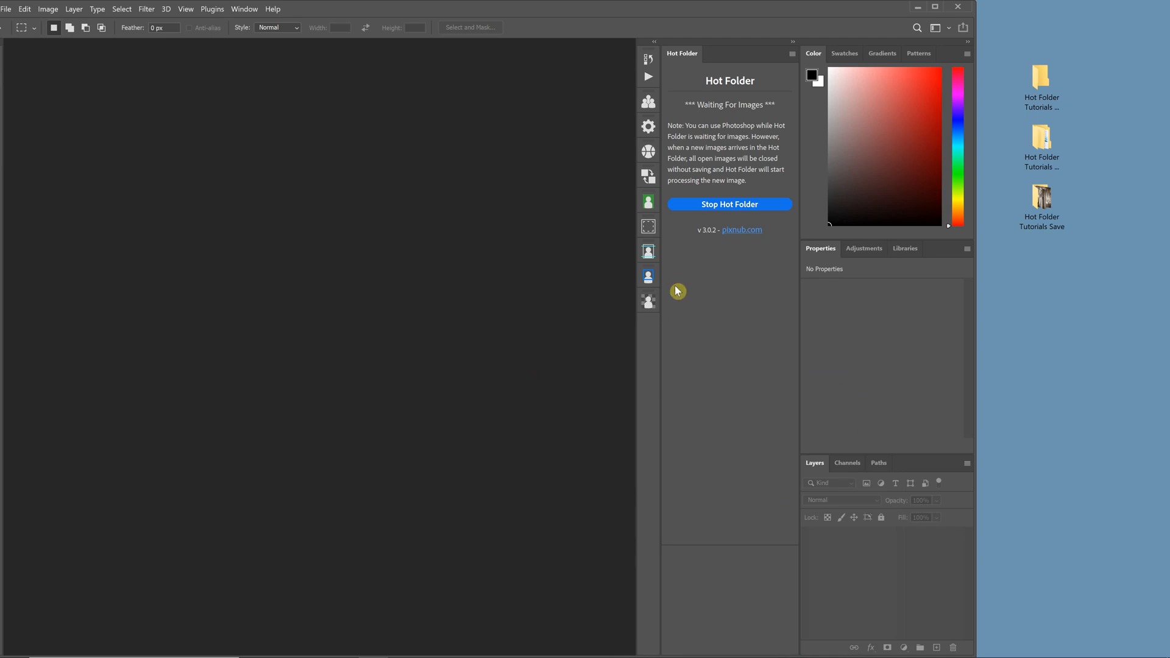
- Open the Hot Folder Tutorials Watch folder and the source's Guitar Photos folder, and arrange their windows side by side
double_click(1043, 82)
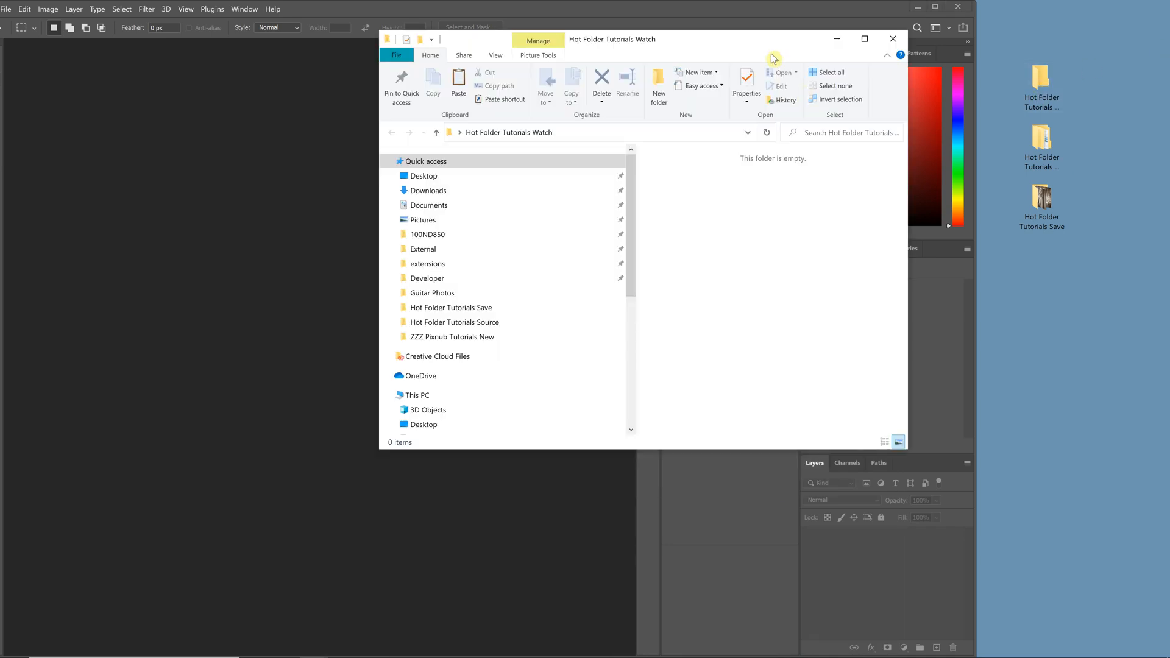
left_click_drag(769, 37, 666, 338)
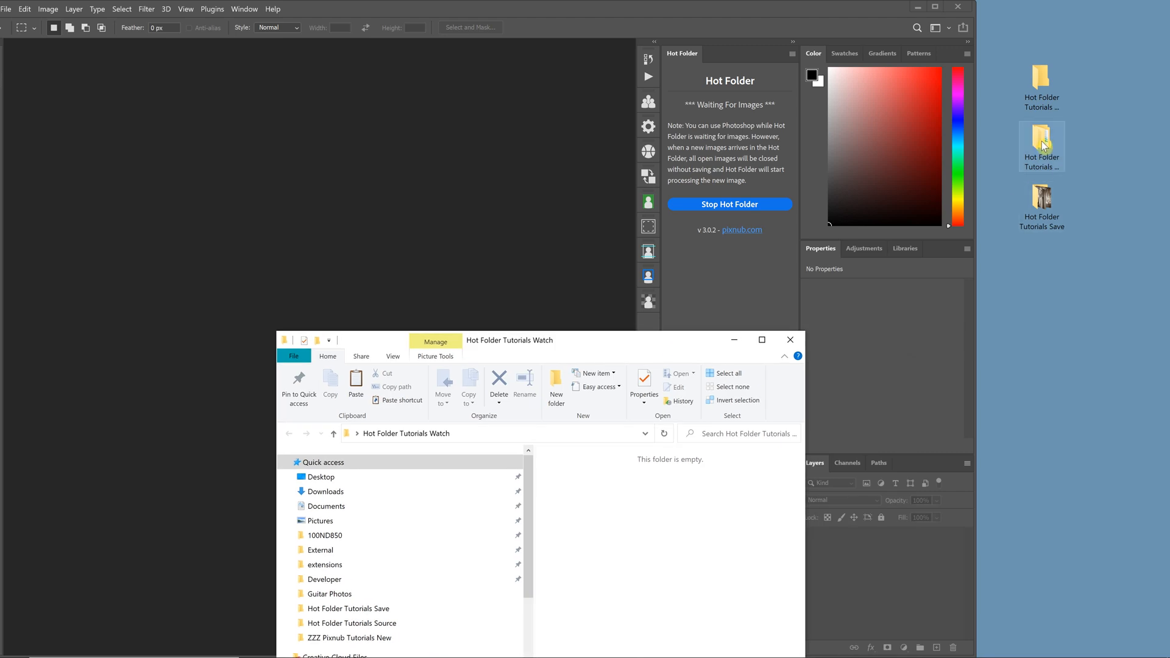
left_click(1043, 145)
double_click(1036, 151)
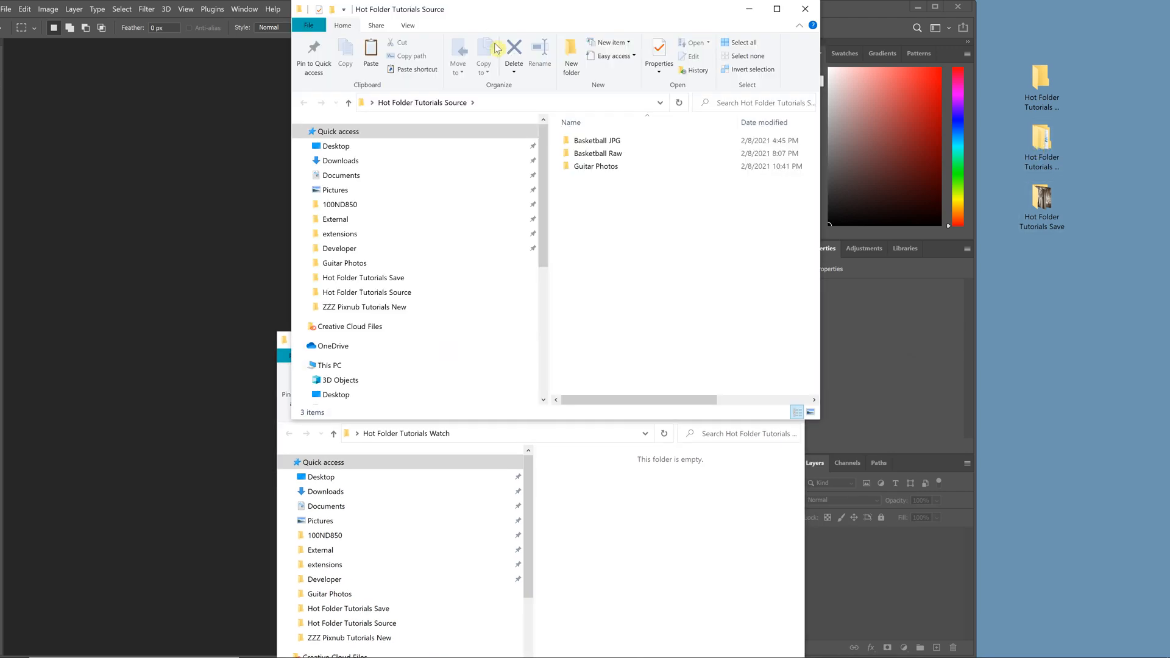
double_click(606, 163)
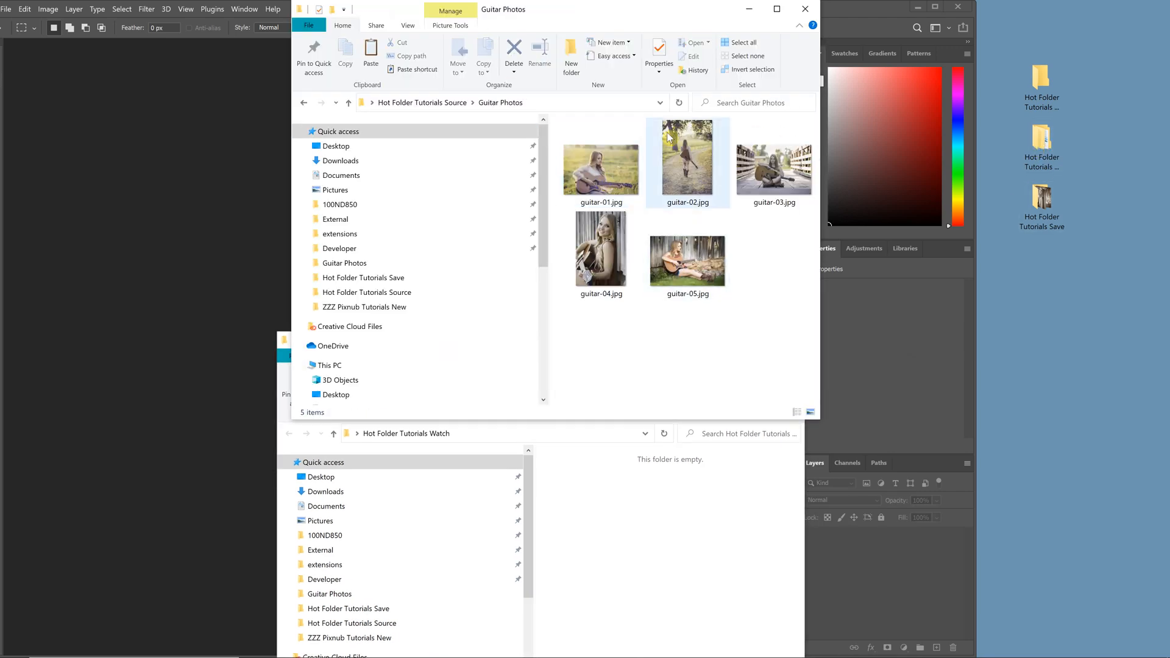
left_click_drag(652, 1, 878, 36)
left_click_drag(663, 35, 1016, 341)
left_click_drag(582, 346, 309, 335)
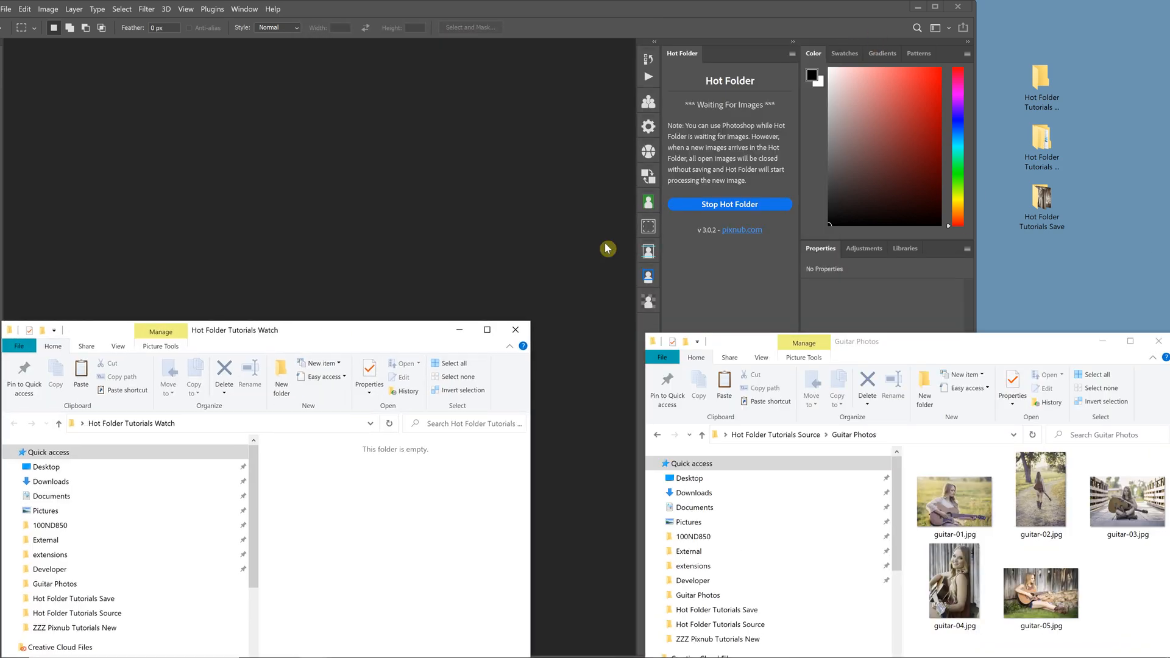
- Delete all the processed images from the Hot Folder Tutorials Save folder
left_click(1045, 201)
double_click(1043, 201)
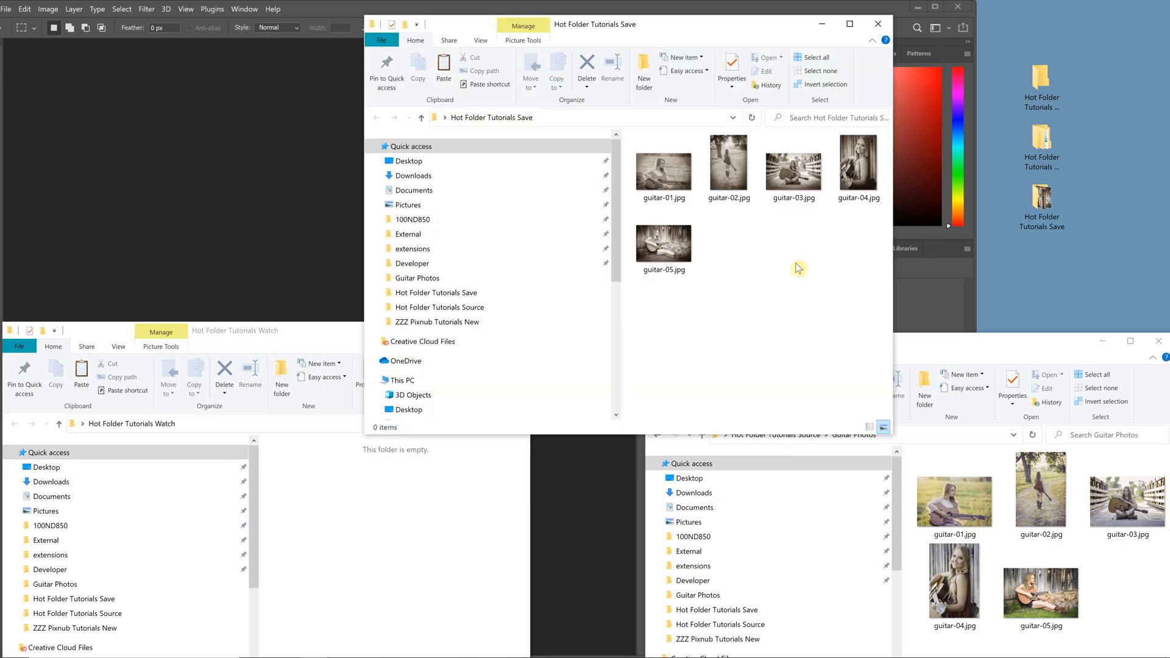
key("ctrl+a")
key("Delete")
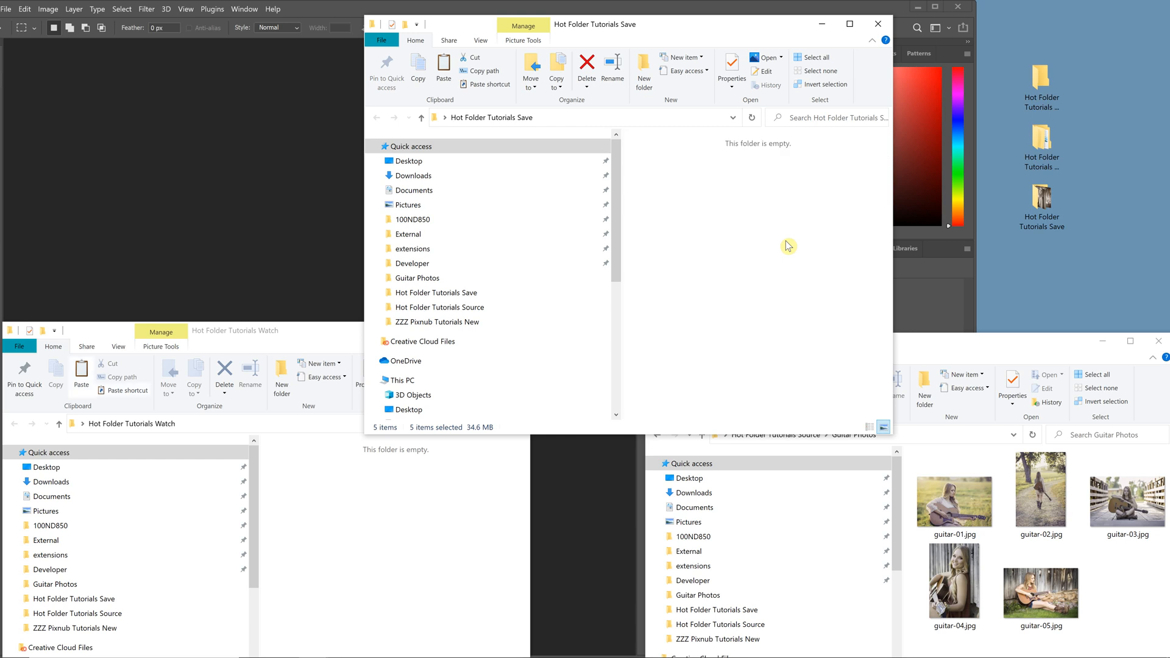
- Place the Save folder window between the Watch and Guitar Photos windows, keeping the Guitar Photos images in view
left_click_drag(720, 29, 730, 361)
left_click(957, 357)
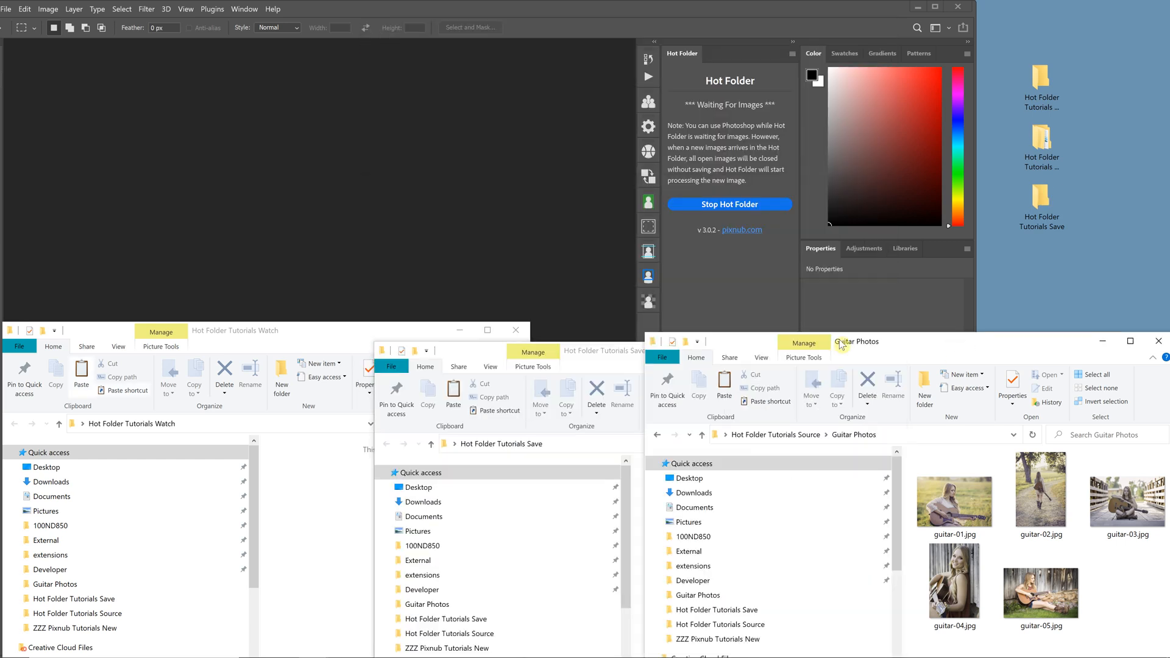
left_click(570, 361)
left_click_drag(634, 360, 643, 246)
left_click(1018, 356)
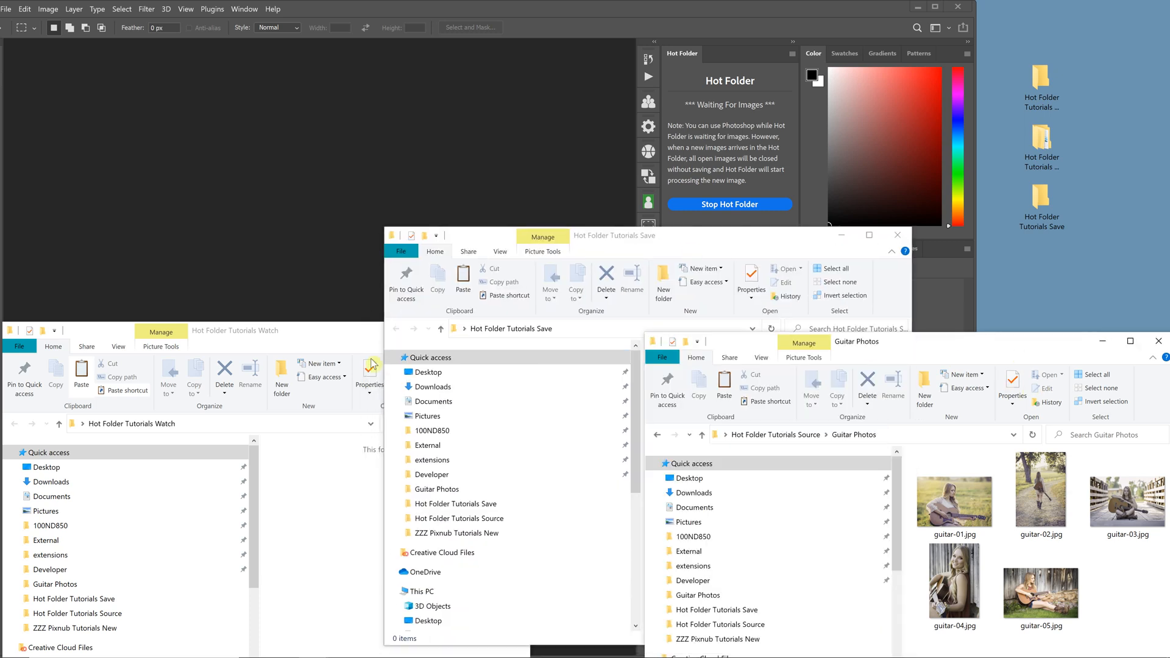
- Copy guitar-01.jpg and guitar-02.jpg from Guitar Photos into the Watch folder and check the Save folder for processed images
left_click(963, 513)
left_click(1043, 501, "ctrl")
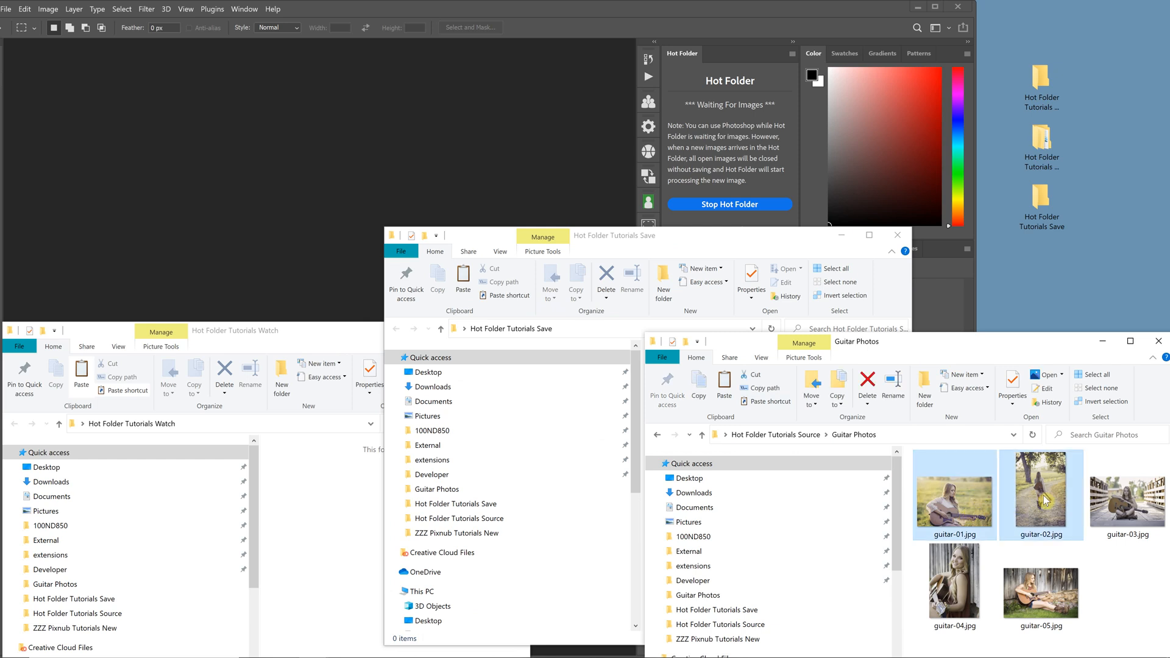
right_click(1037, 503)
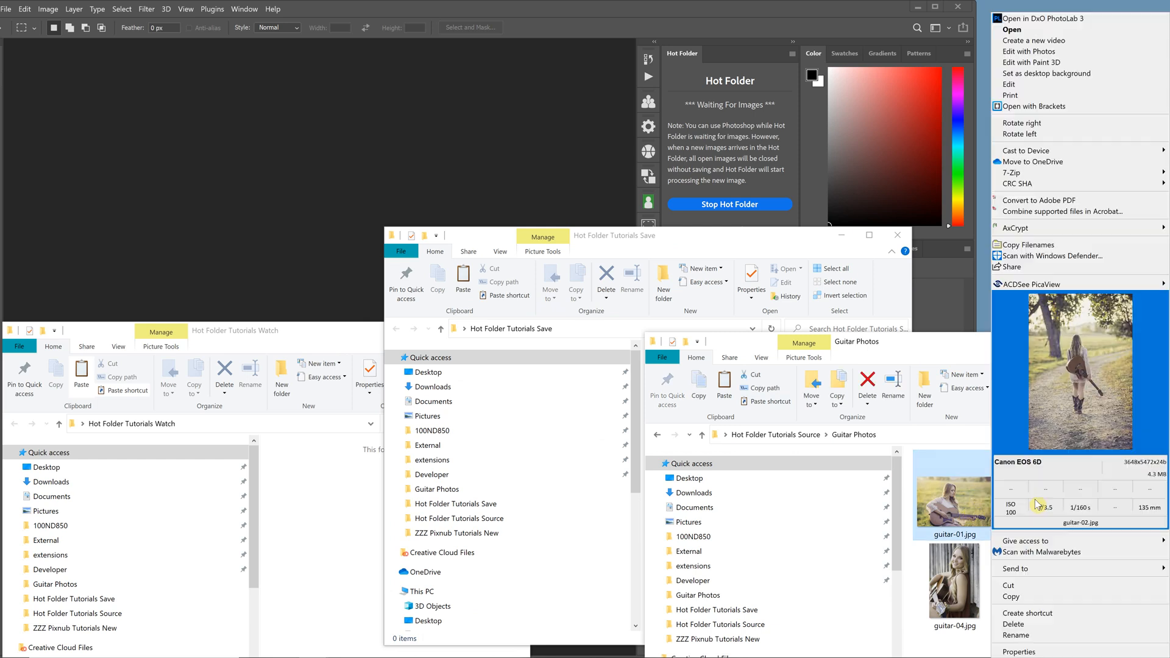
left_click(1023, 598)
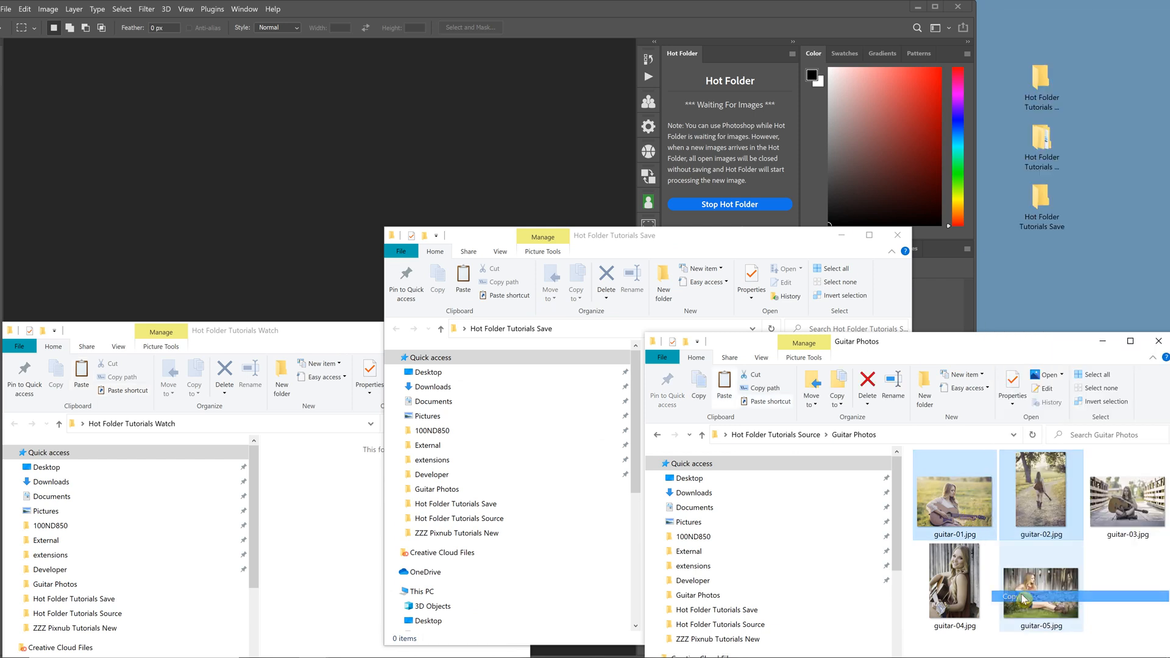
left_click(299, 522)
right_click(311, 521)
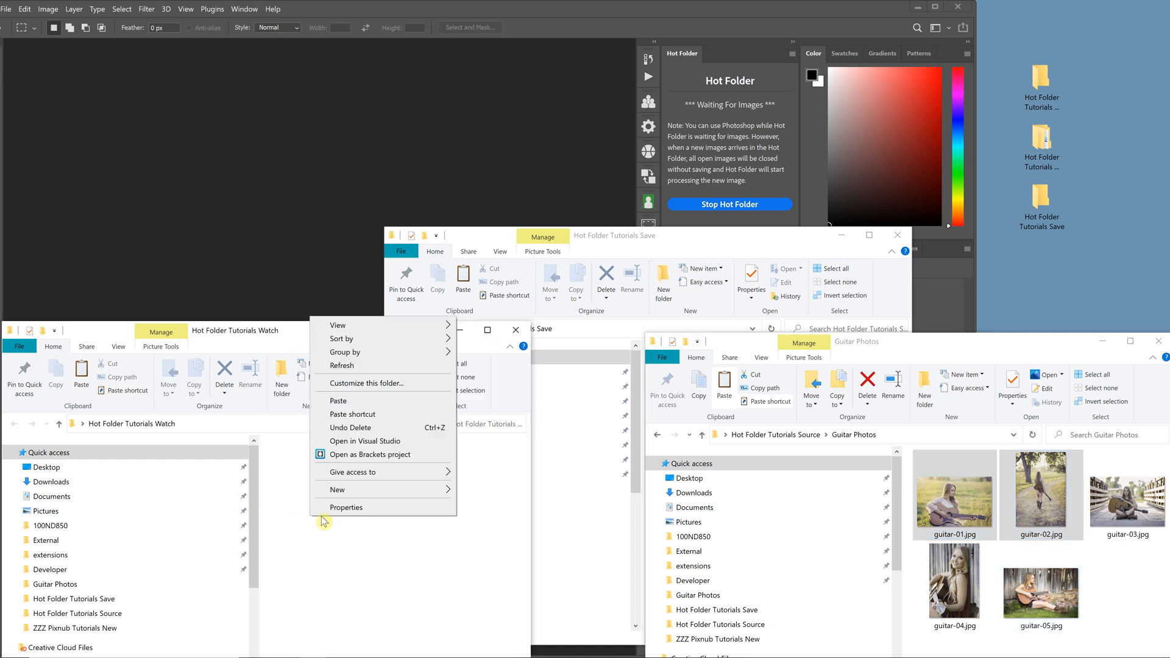
left_click(343, 397)
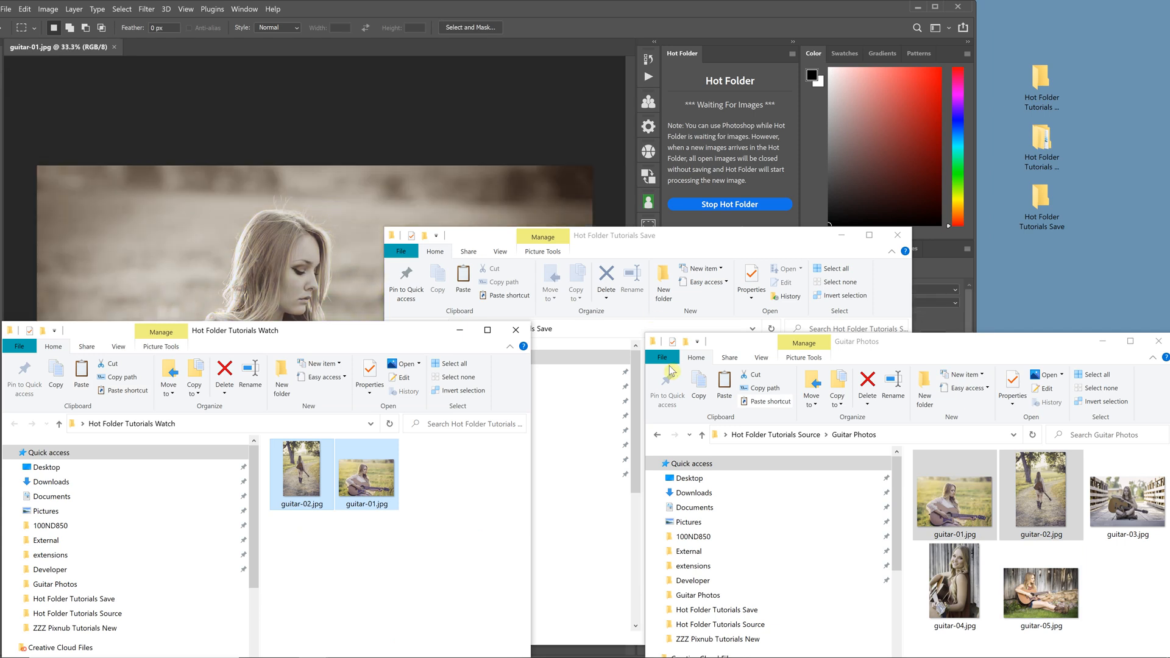
left_click(736, 250)
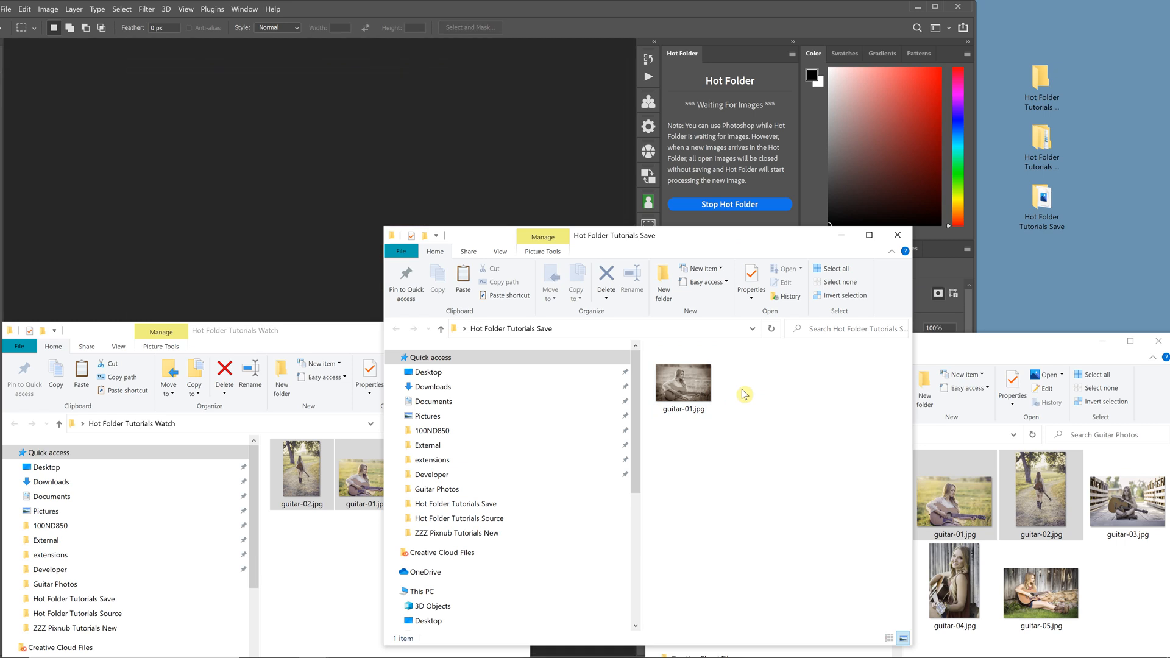
- Copy guitar-03.jpg, guitar-04.jpg and guitar-05.jpg from Guitar Photos into the Watch folder
left_click(1123, 513)
left_click(969, 600, "ctrl")
left_click(1030, 600, "ctrl")
right_click(966, 599)
left_click(978, 597)
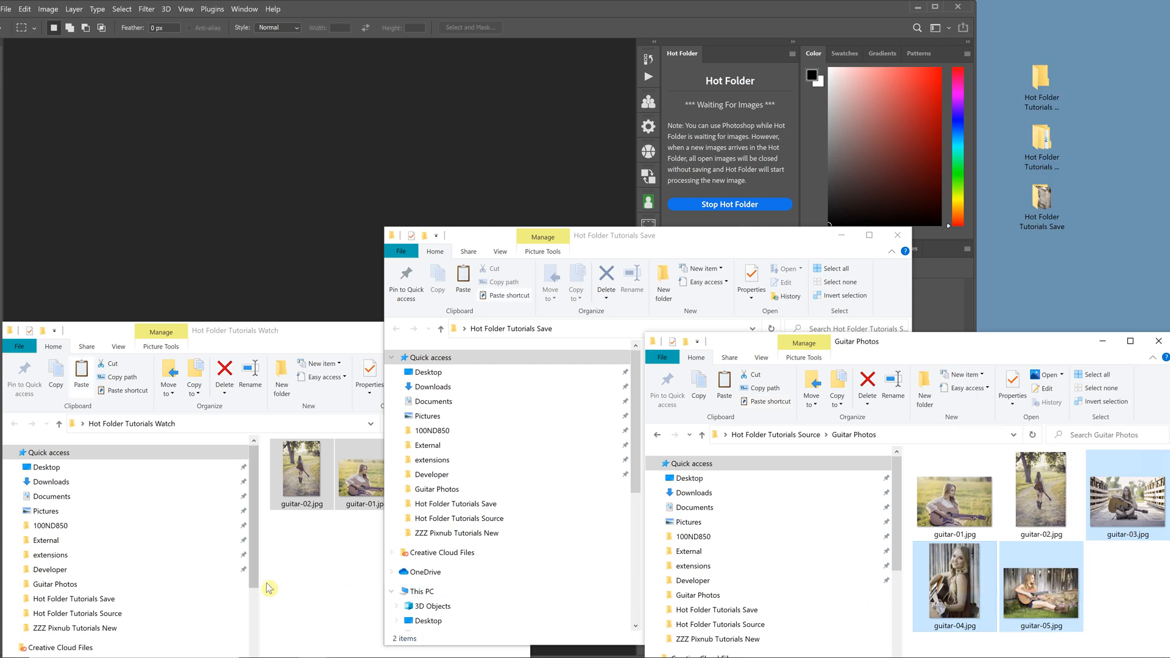
left_click(295, 573)
right_click(304, 561)
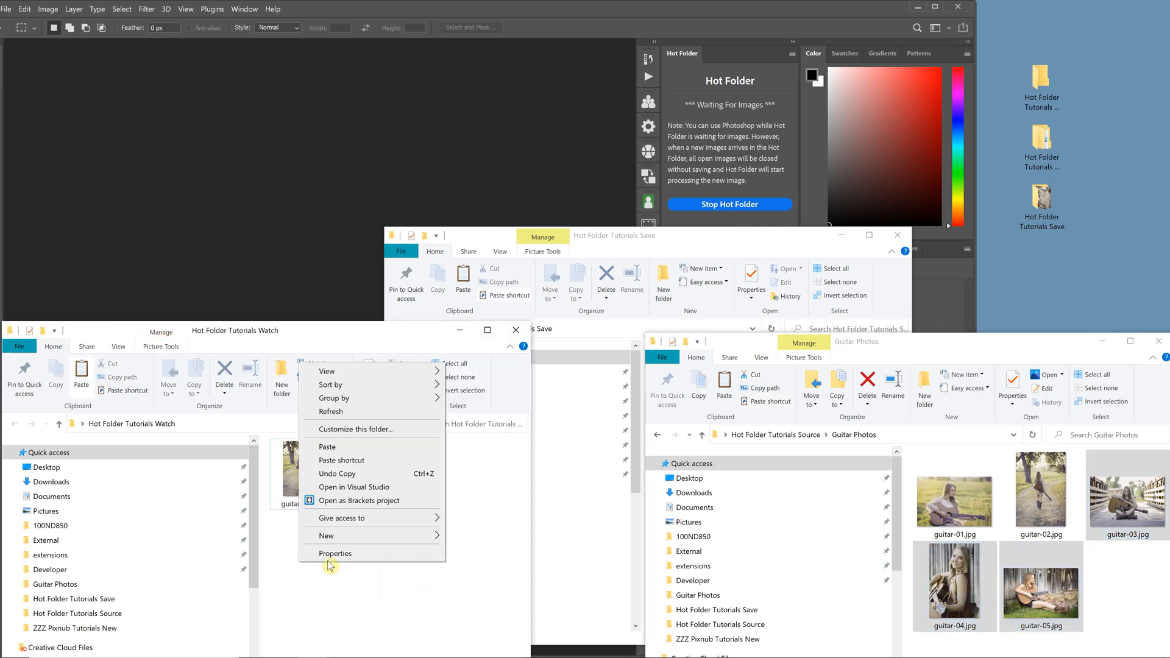
left_click(328, 448)
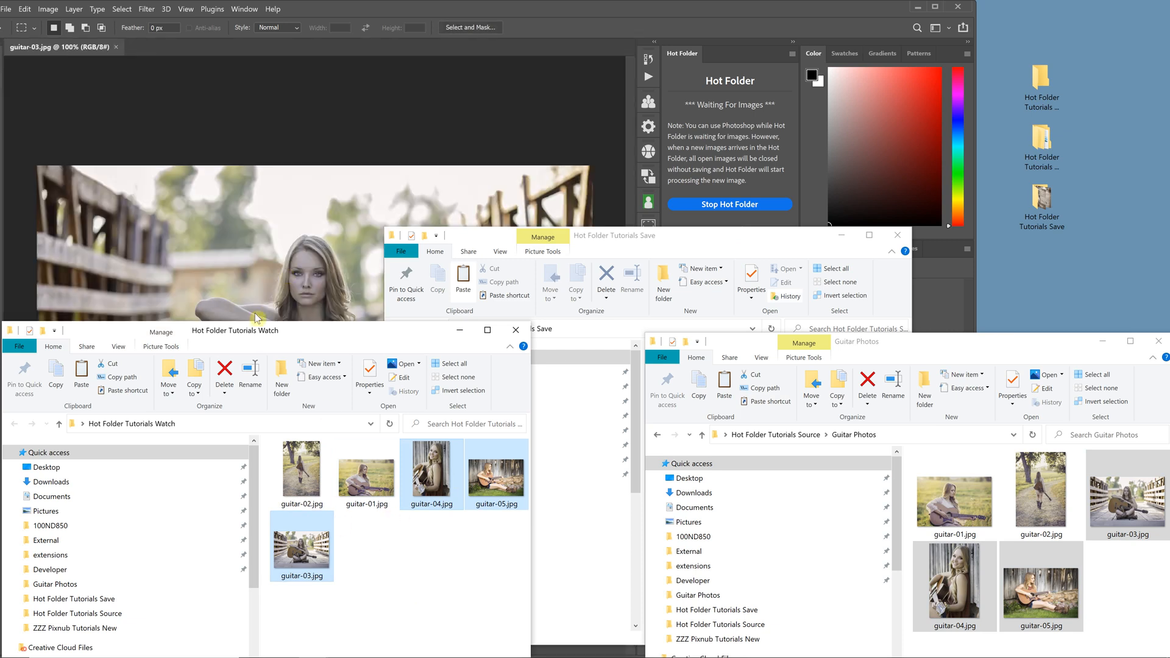
- Check the processed images in the Save folder and close the Save, Guitar Photos and Watch folder windows
left_click(672, 247)
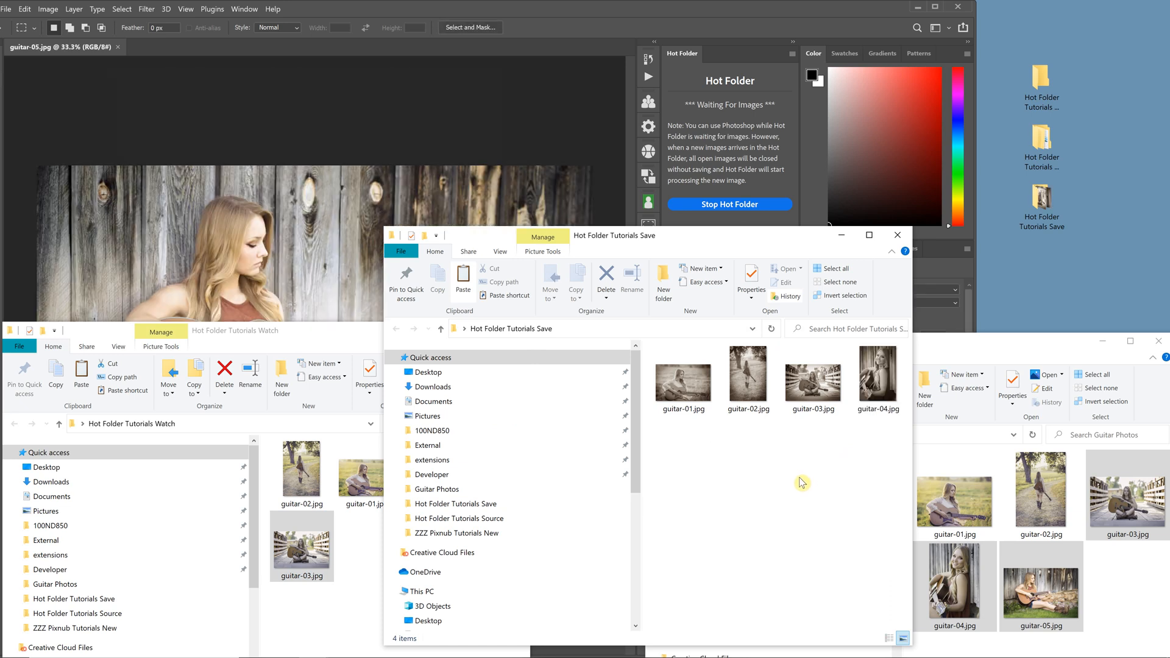
left_click(896, 234)
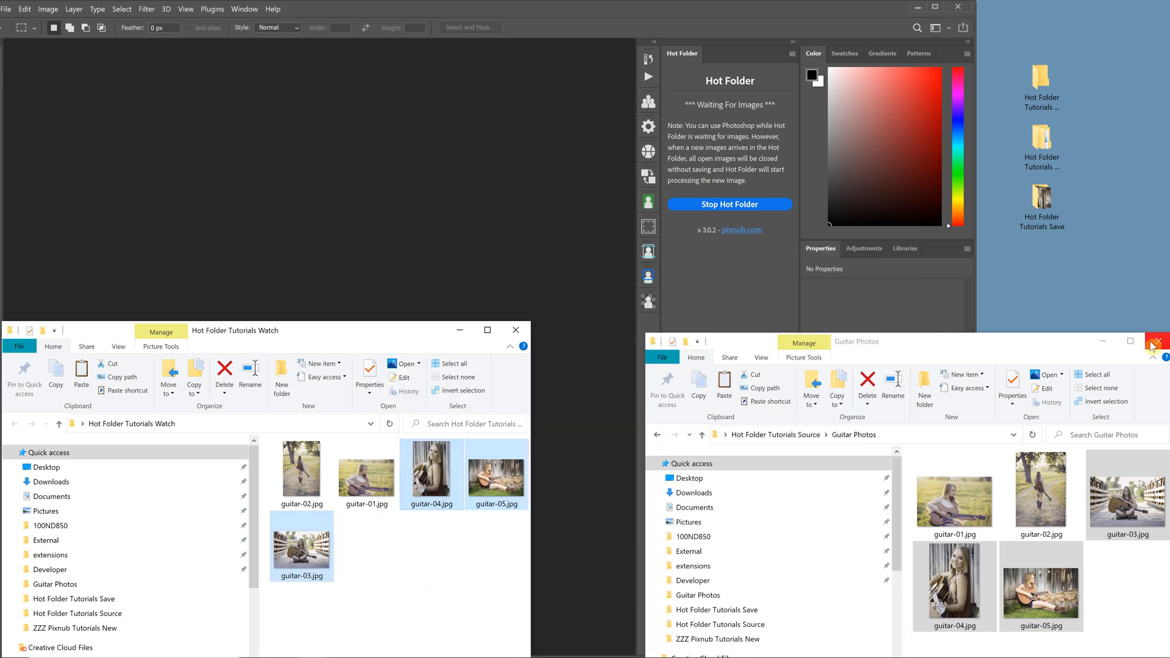
left_click(1158, 340)
left_click(515, 330)
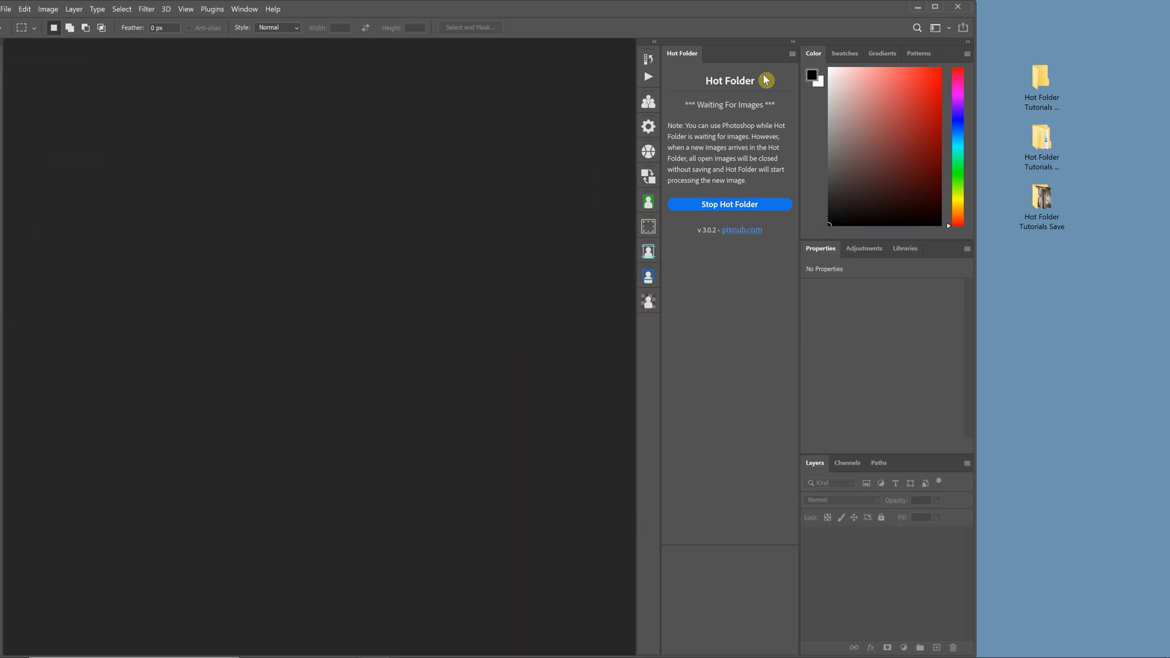
- Stop watching the hot folder and set the source folder to Guitar Photos inside Hot Folder Tutorials Source
left_click(936, 7)
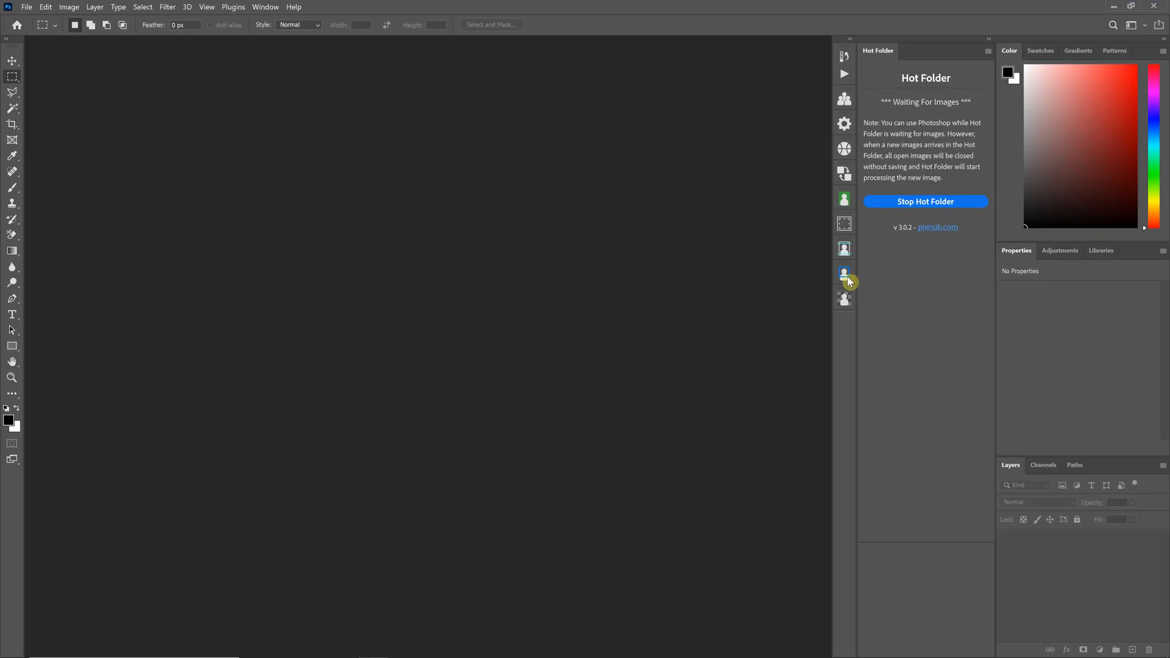
left_click(934, 203)
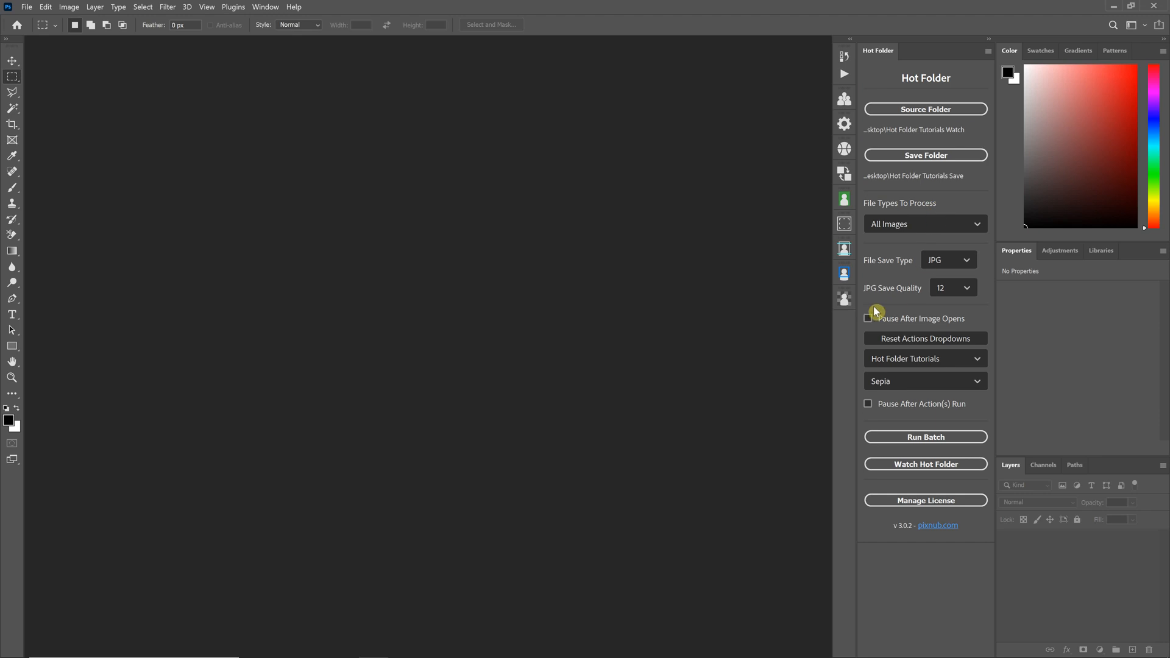
left_click(937, 110)
left_click(141, 31)
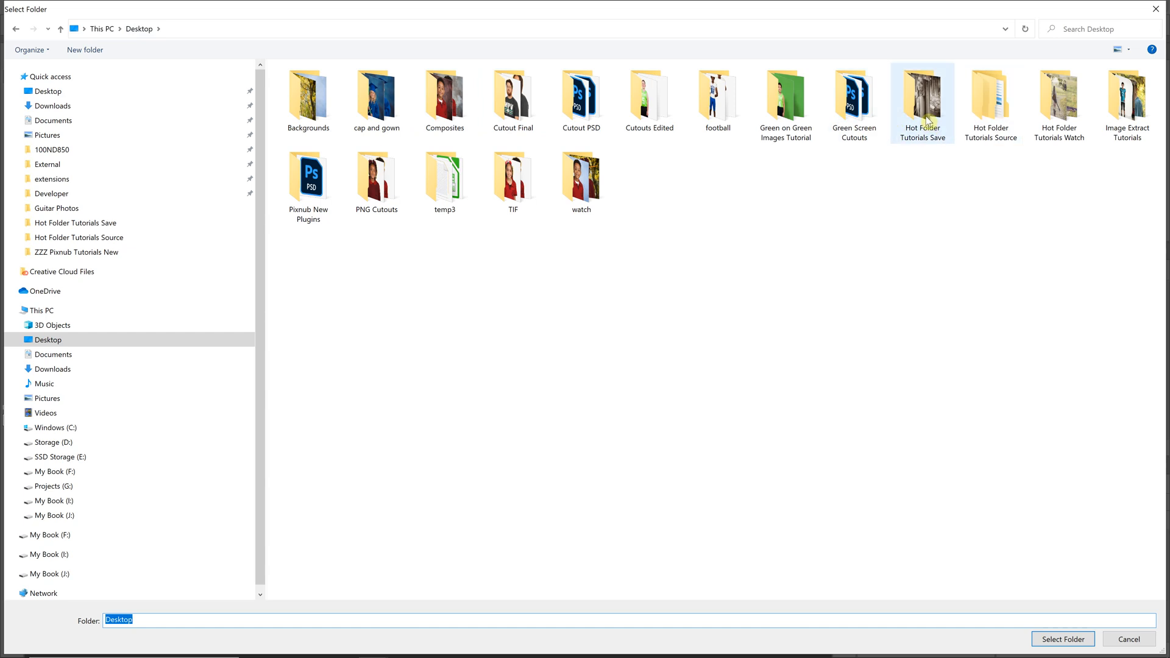
double_click(1009, 119)
left_click(341, 116)
double_click(343, 118)
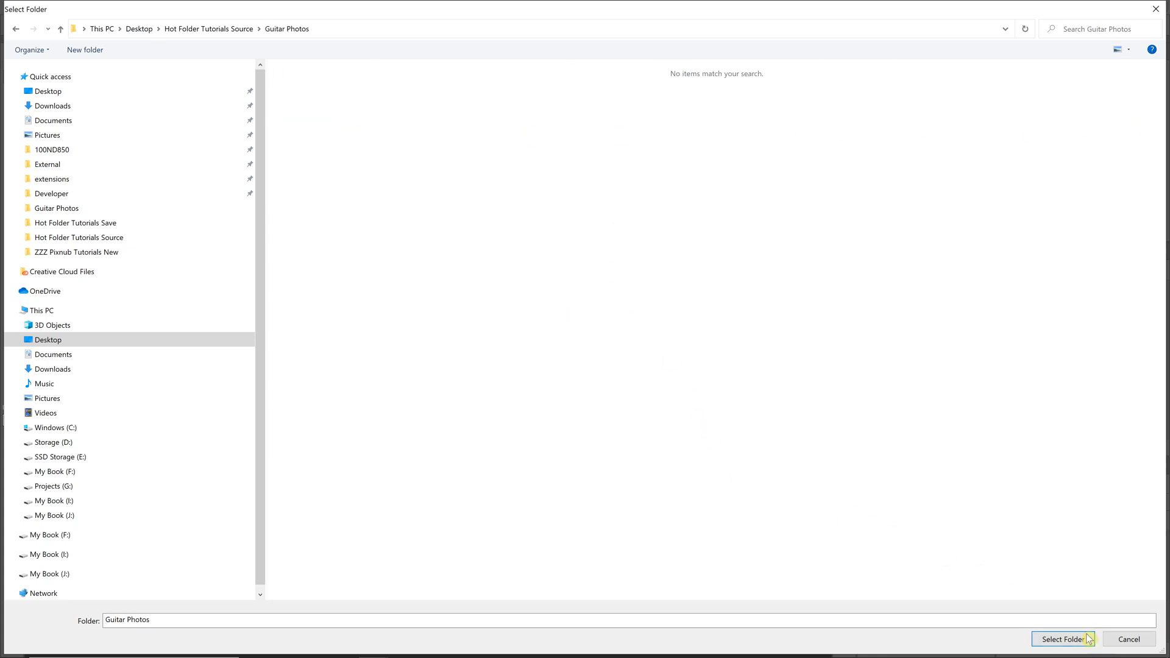
left_click(1060, 639)
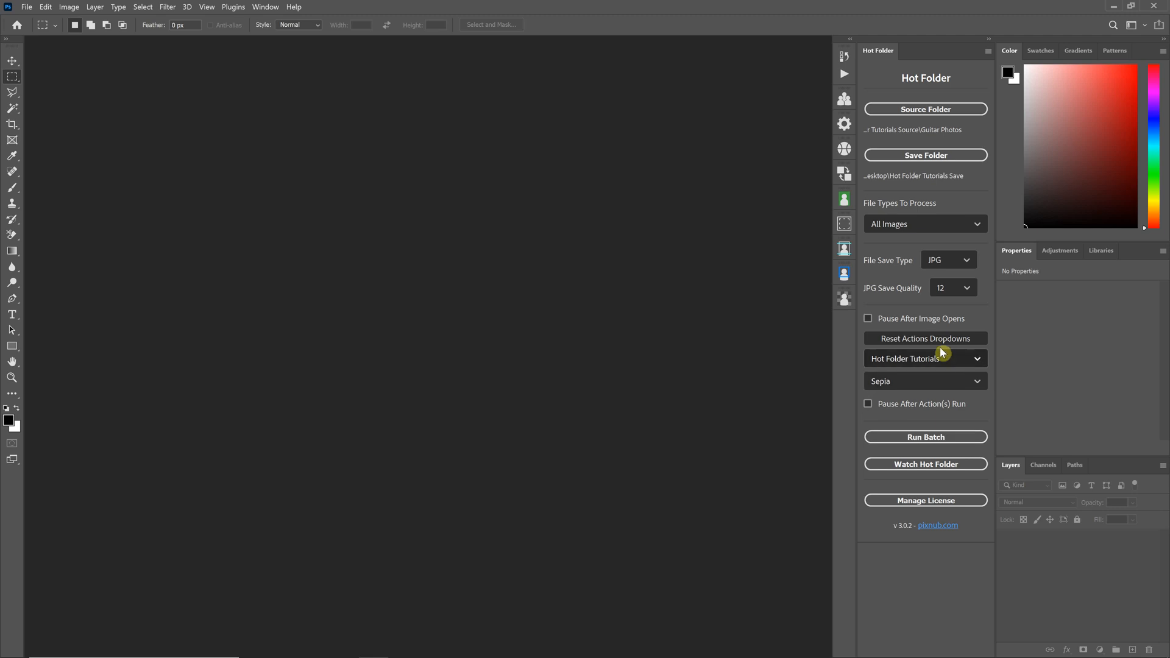
- Enable pausing after the actions run and start the Sepia batch on the Guitar Photos folder
left_click(868, 405)
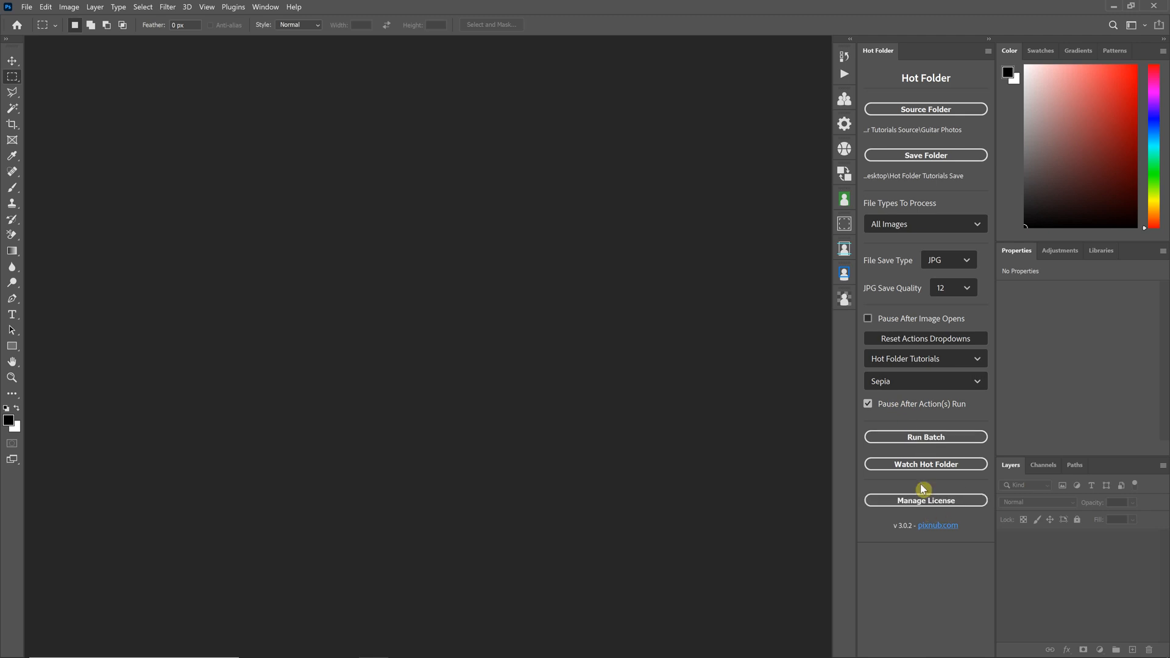
left_click(954, 439)
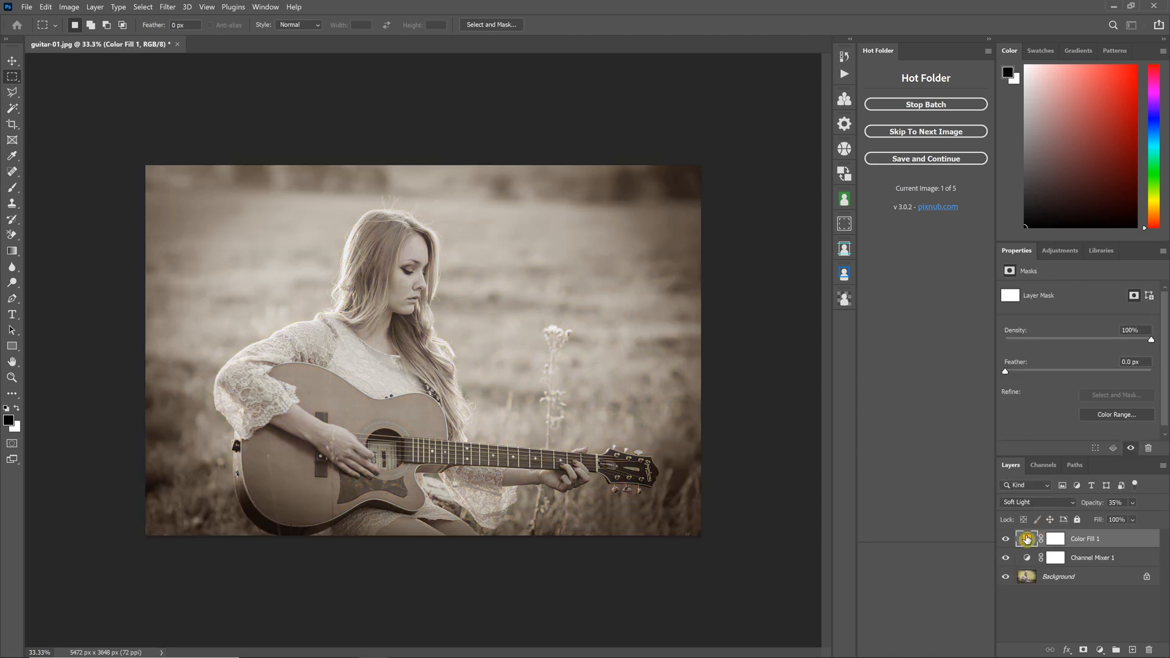
- Change the Color Fill 1 layer of guitar-01.jpg to blue 3757de, then save the image and continue the batch
double_click(1025, 540)
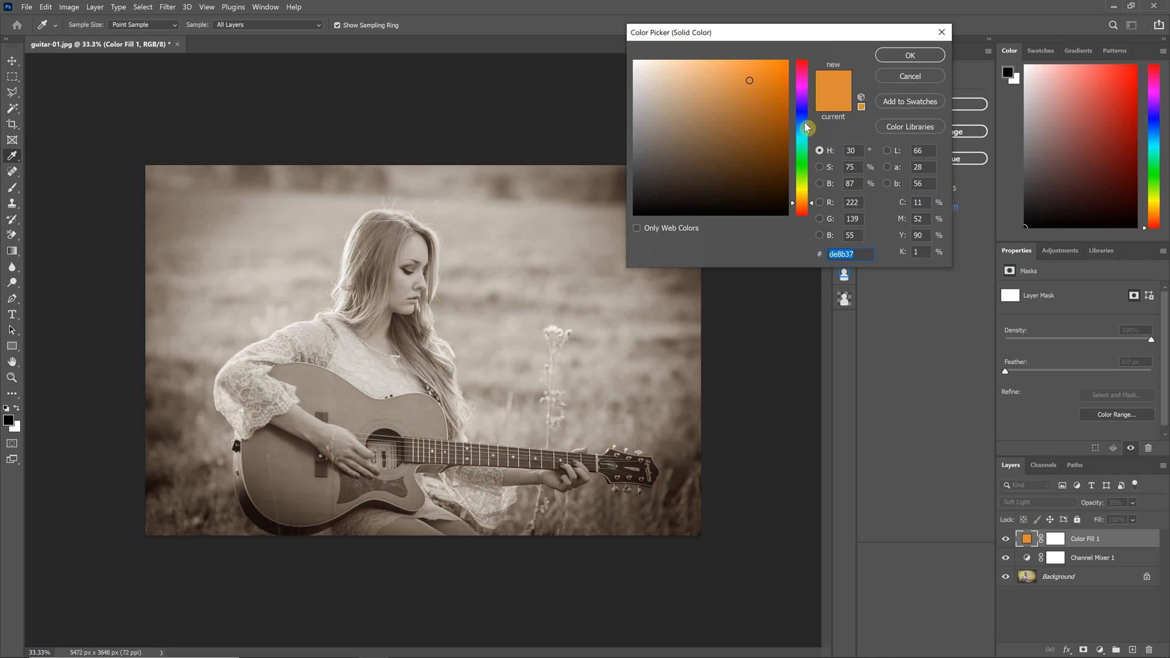
left_click(805, 108)
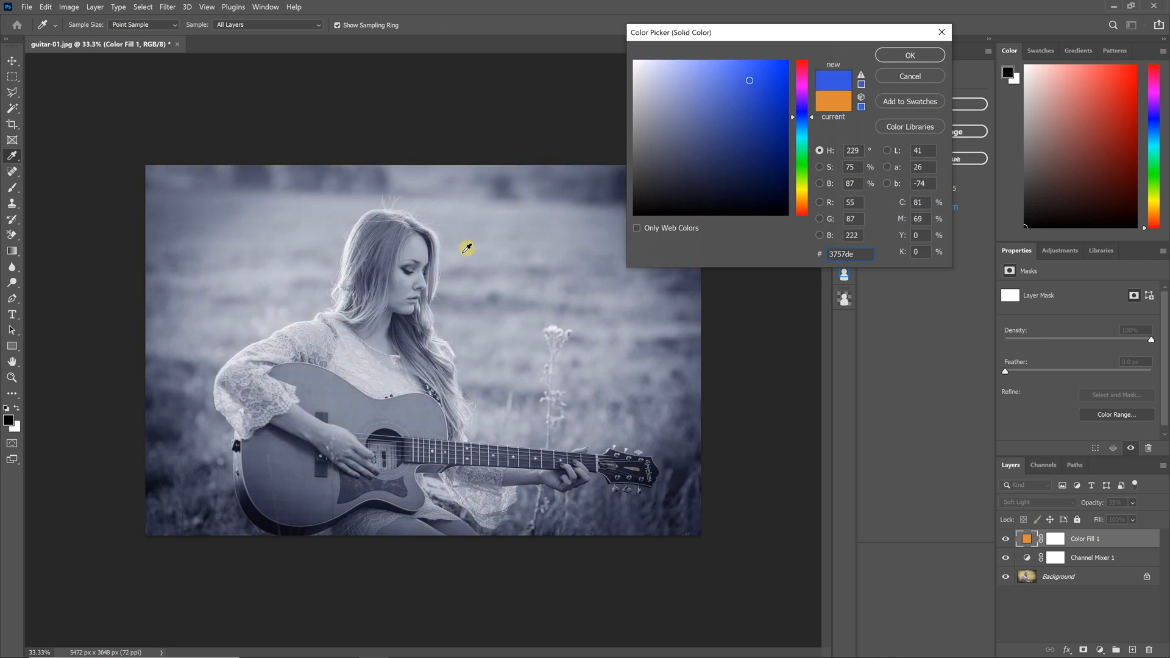
left_click(909, 55)
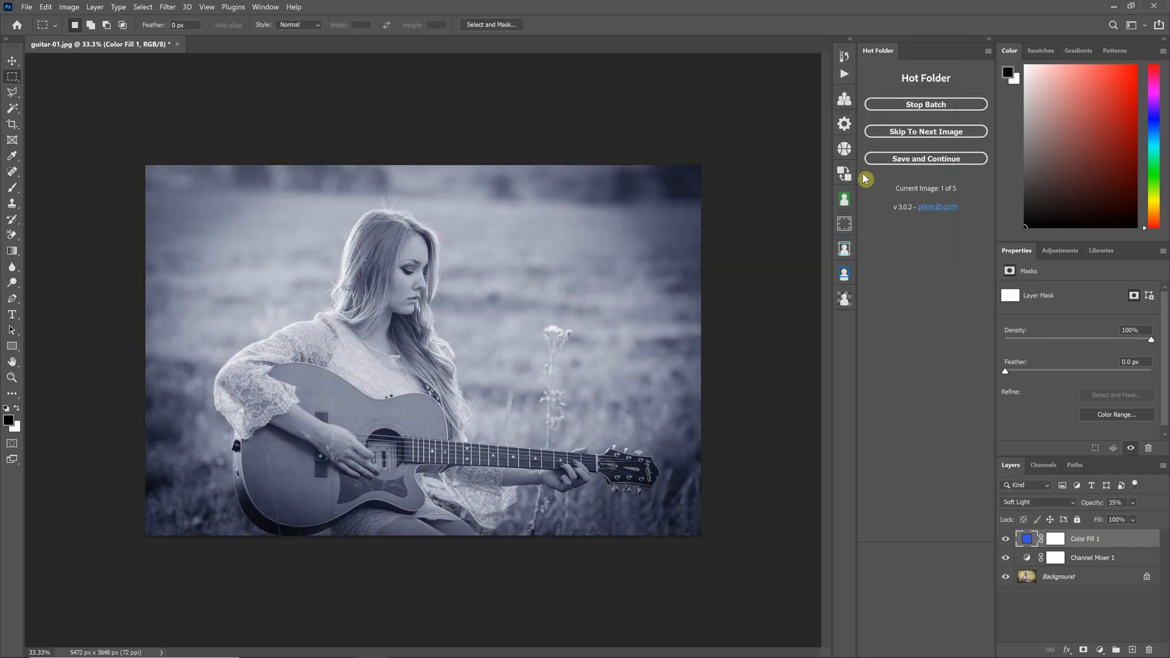
left_click(931, 160)
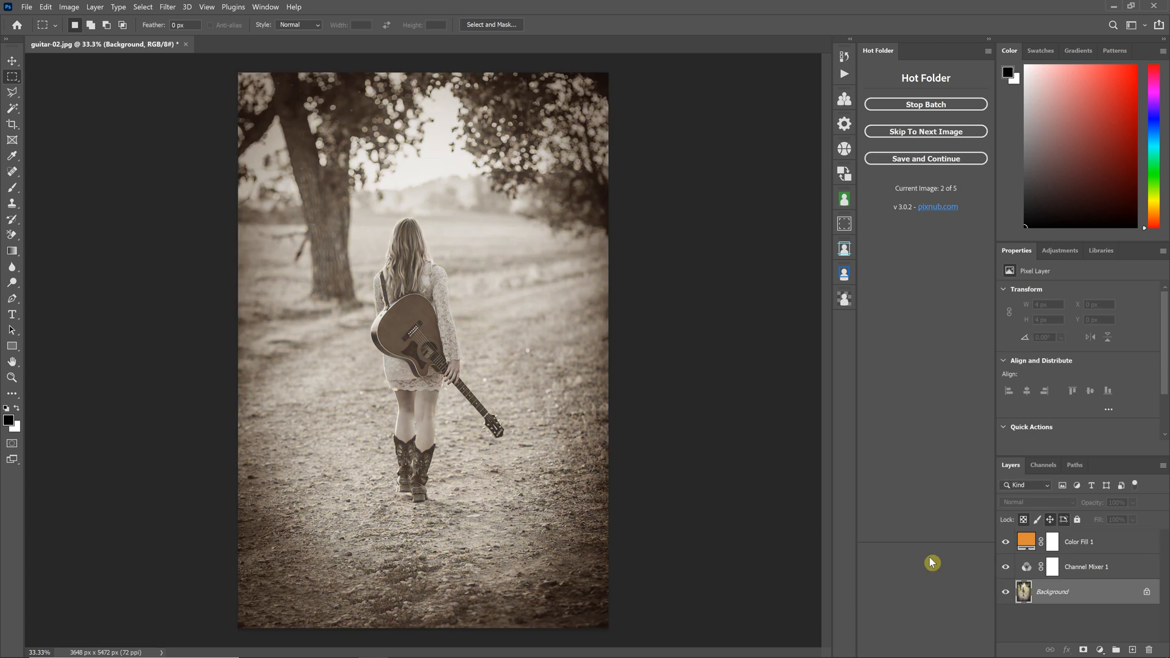
- Apply a contrast-boosting Curves adjustment to guitar-02.jpg's Background layer, raising the highlights and placing a shadow point at input 59, output 50
left_click(780, 126)
left_click_drag(702, 214, 705, 217)
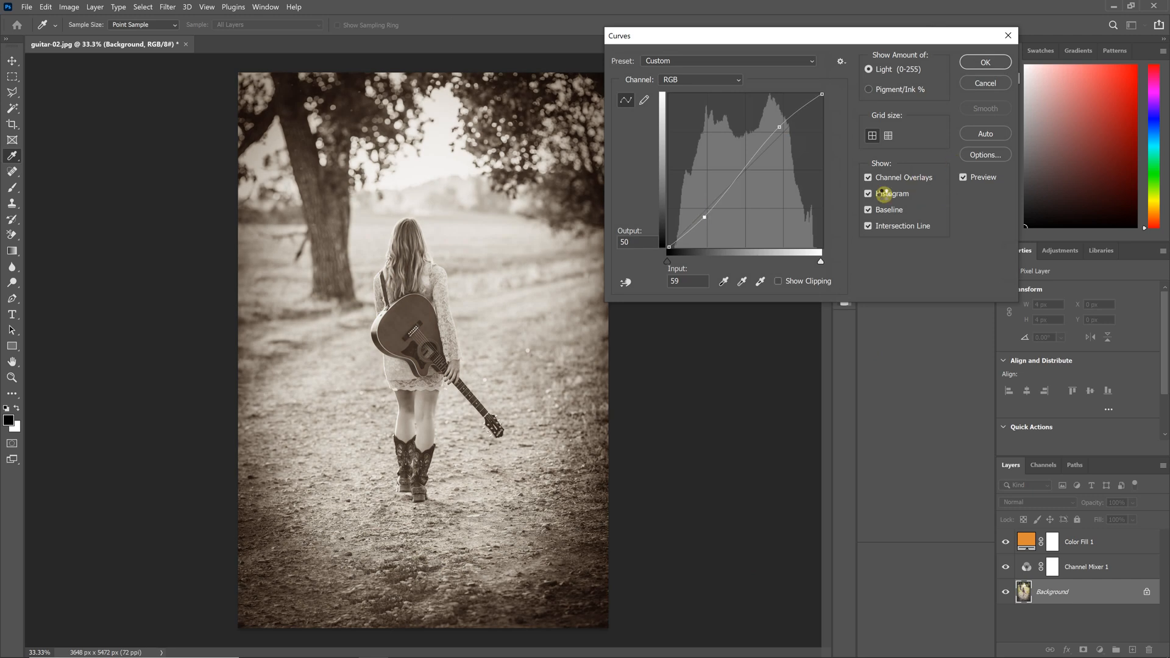
key("Return")
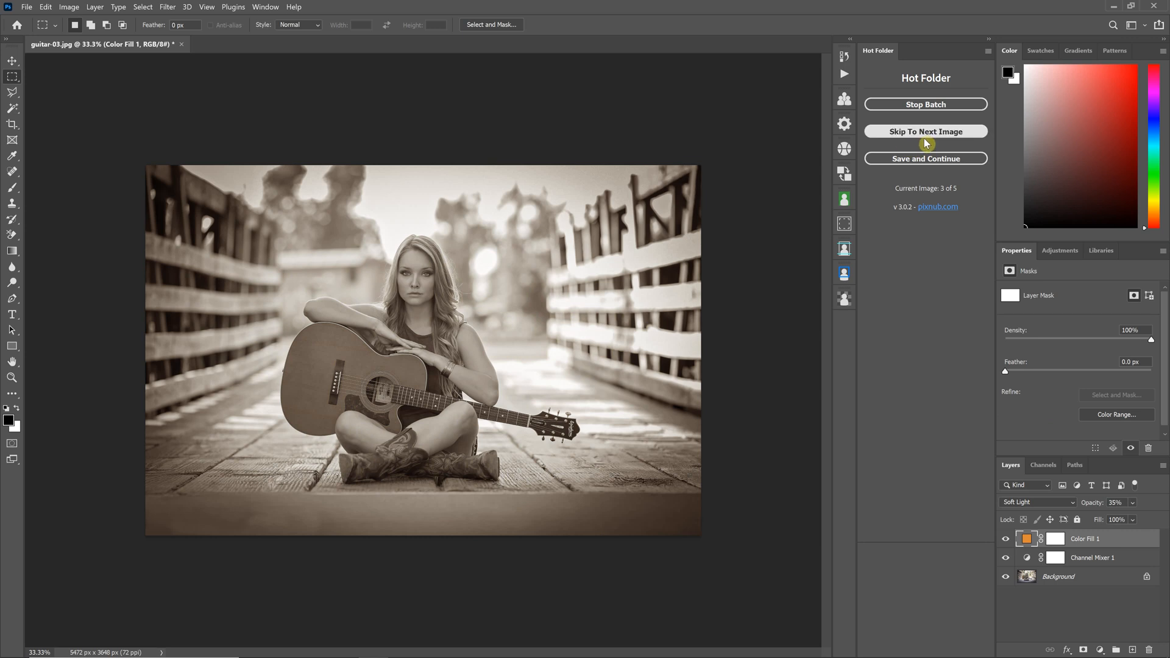
- Stop the running batch at guitar-03.jpg
left_click(927, 105)
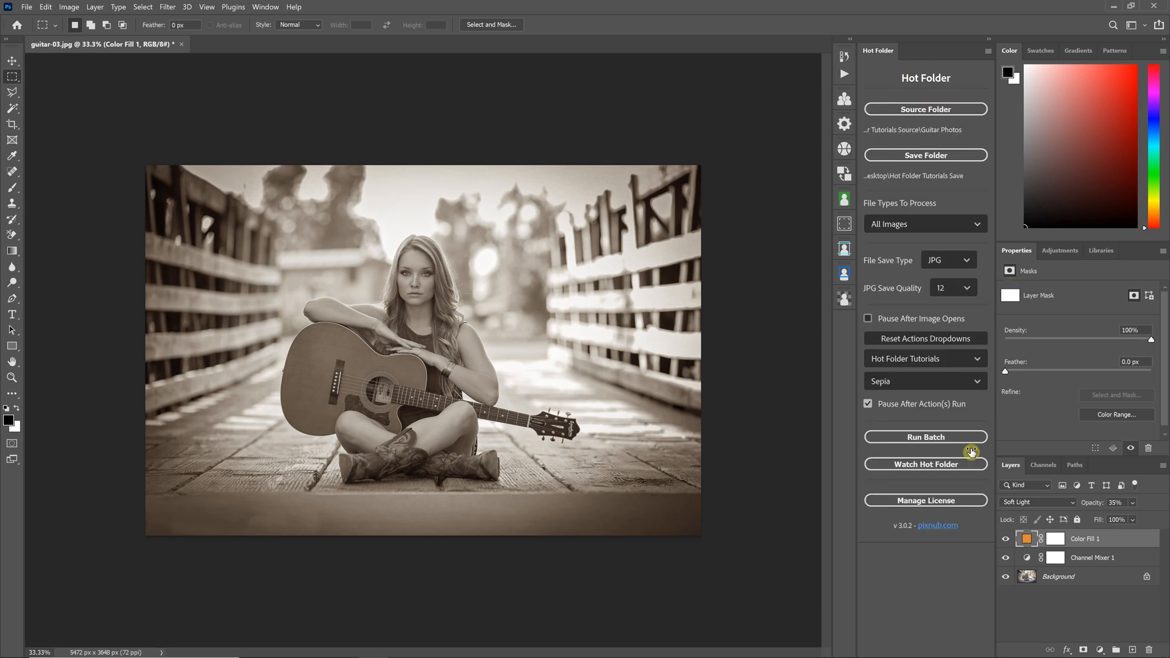